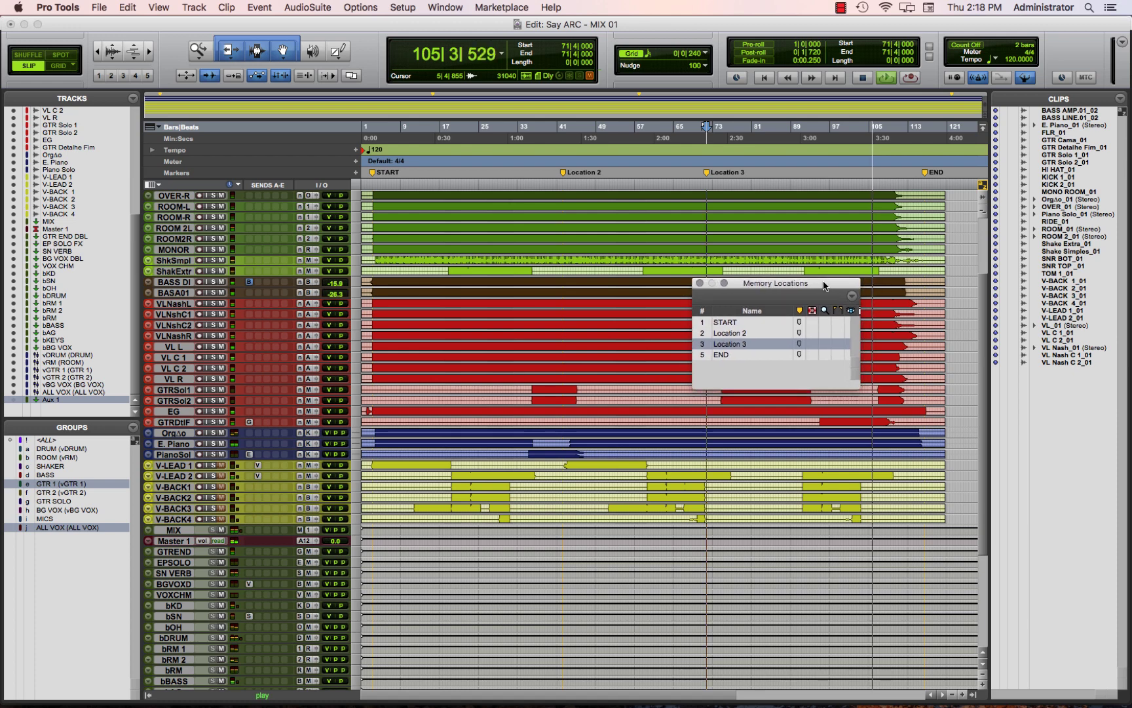
Widen the Memory Locations window, move it below the vocal tracks so the clips are uncovered, and stop playback.
left_click_drag(857, 387, 924, 384)
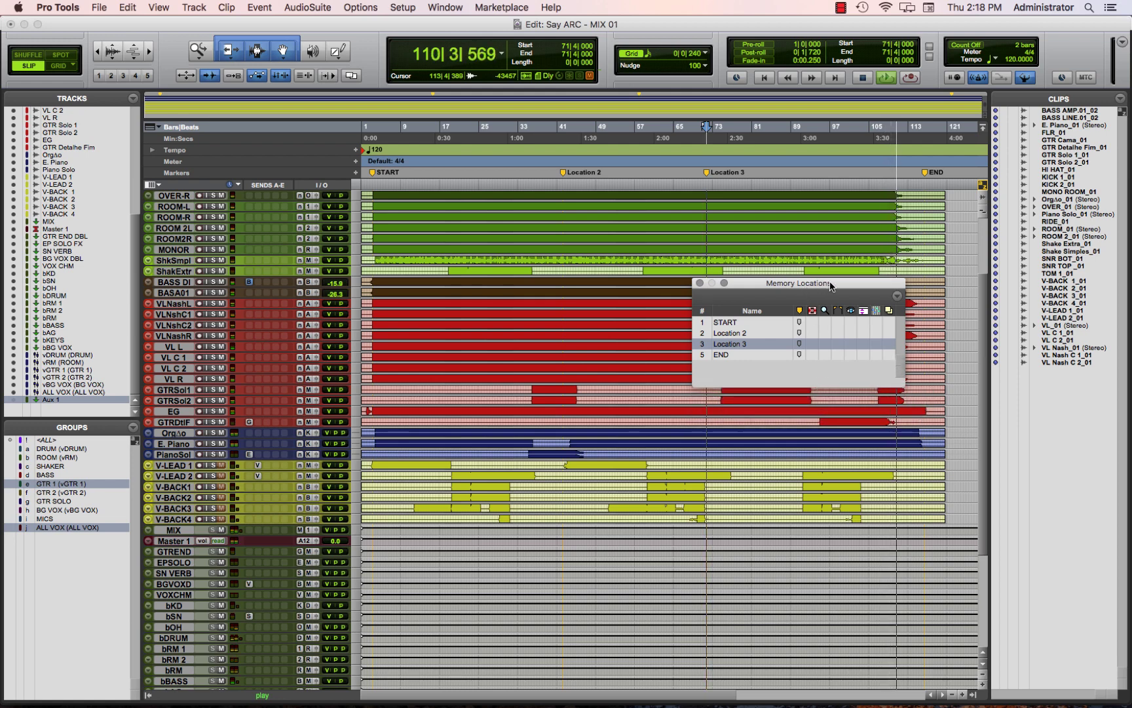
left_click_drag(829, 287, 827, 538)
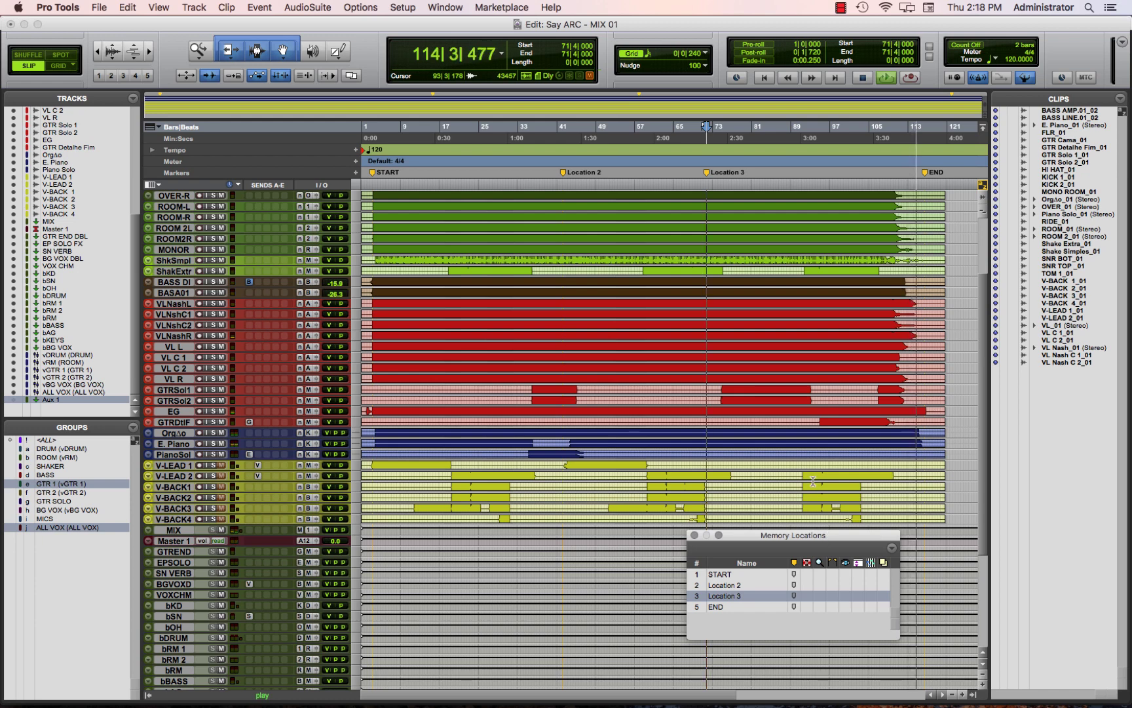
key("space")
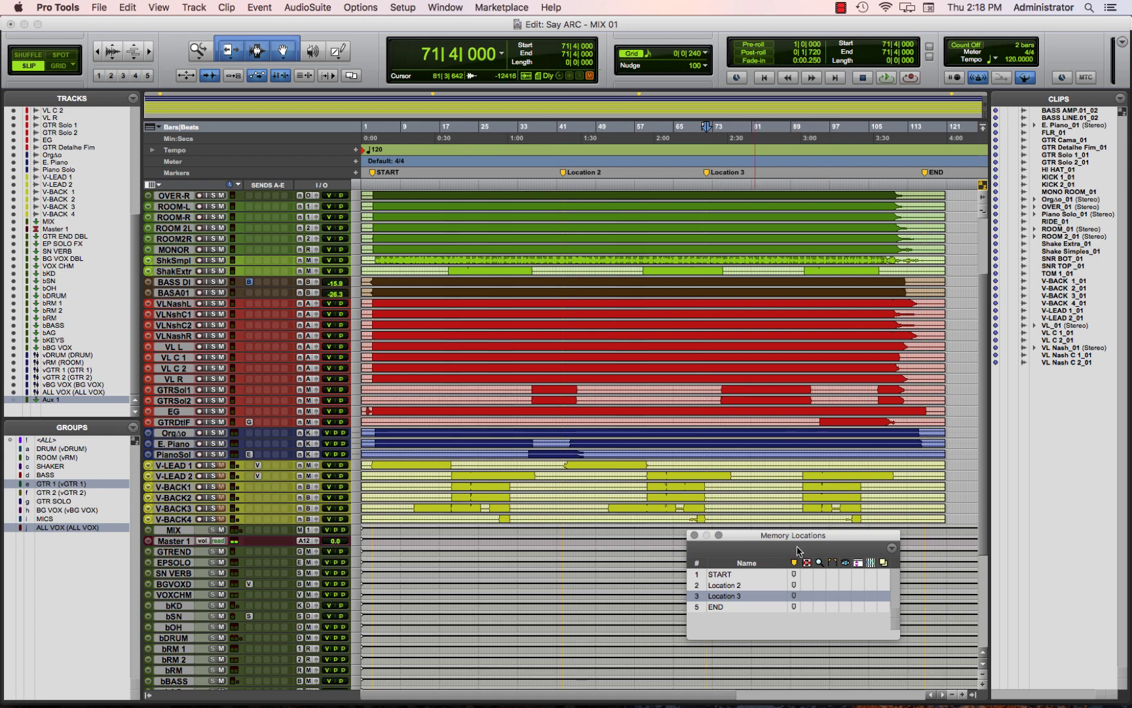
left_click_drag(809, 537, 828, 534)
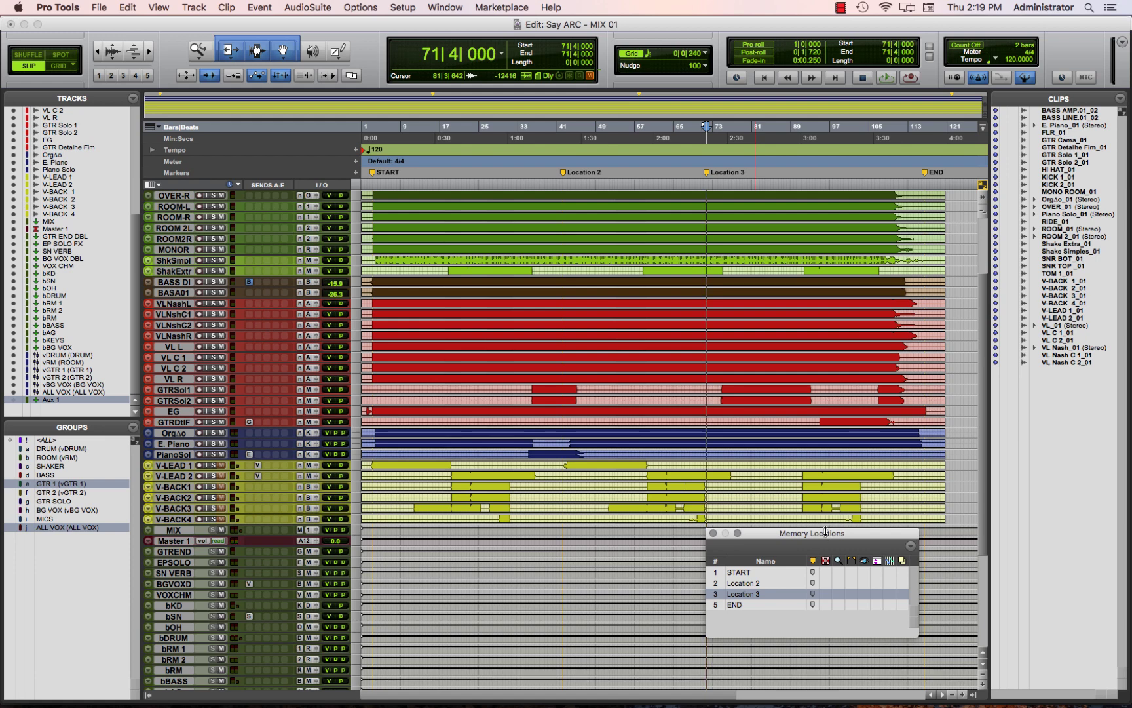
Recall the START and END memory locations and briefly audition the song from each one.
left_click(745, 574)
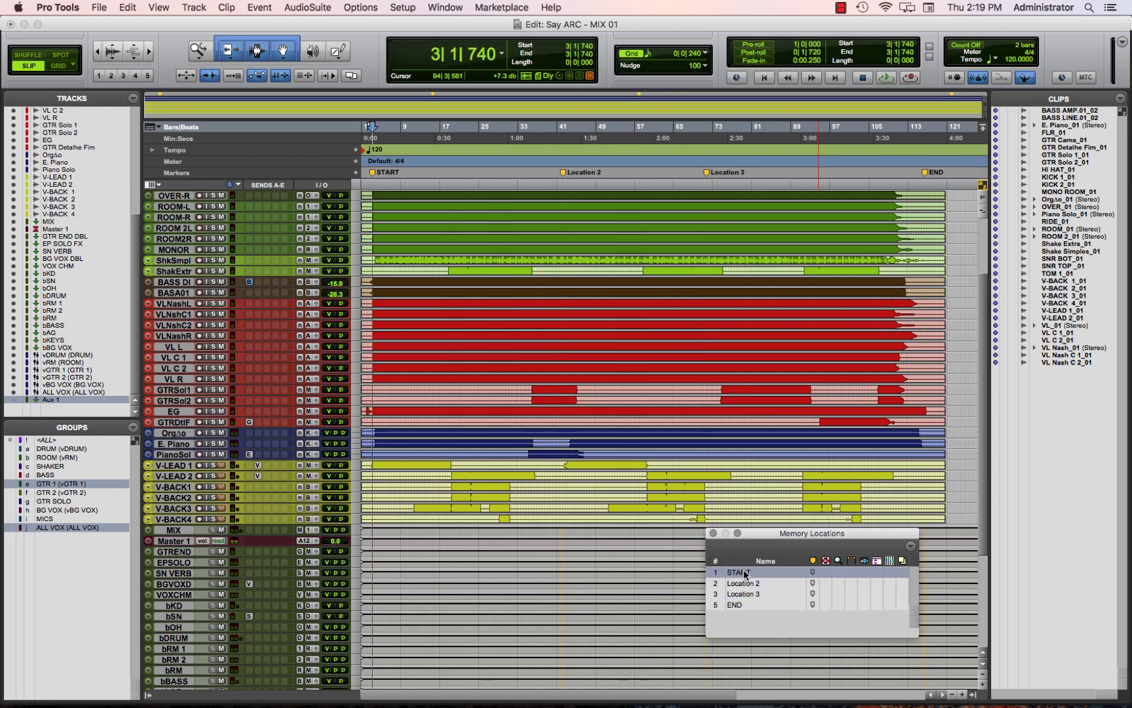
key("space")
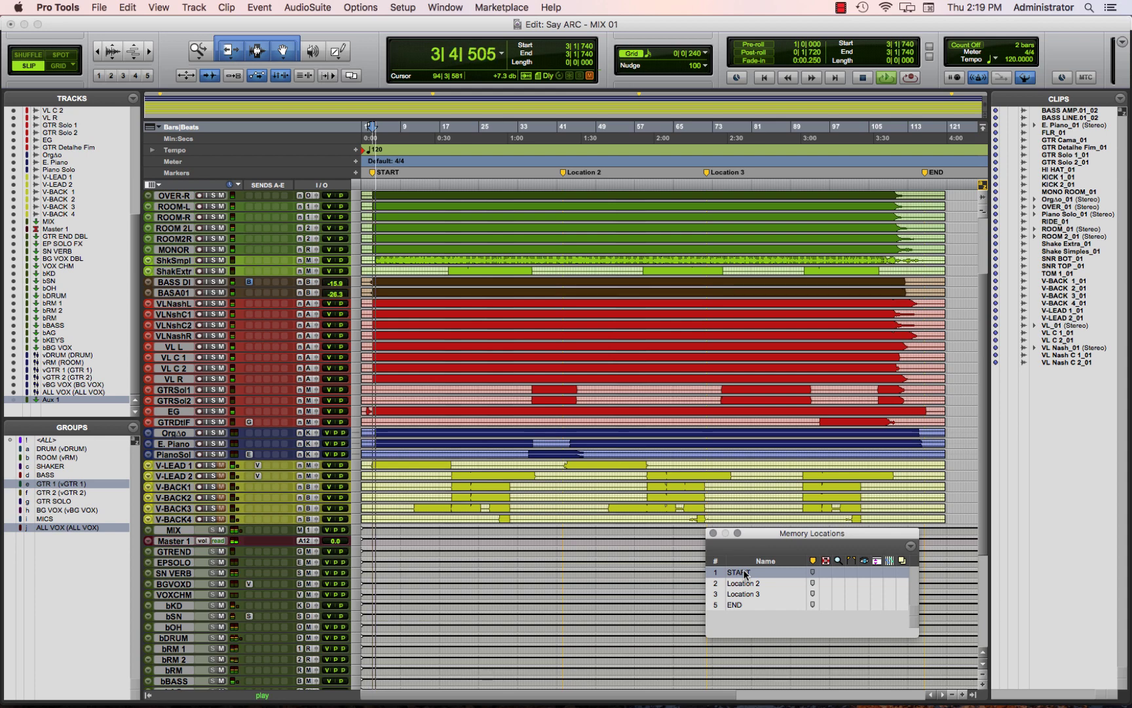
key("space")
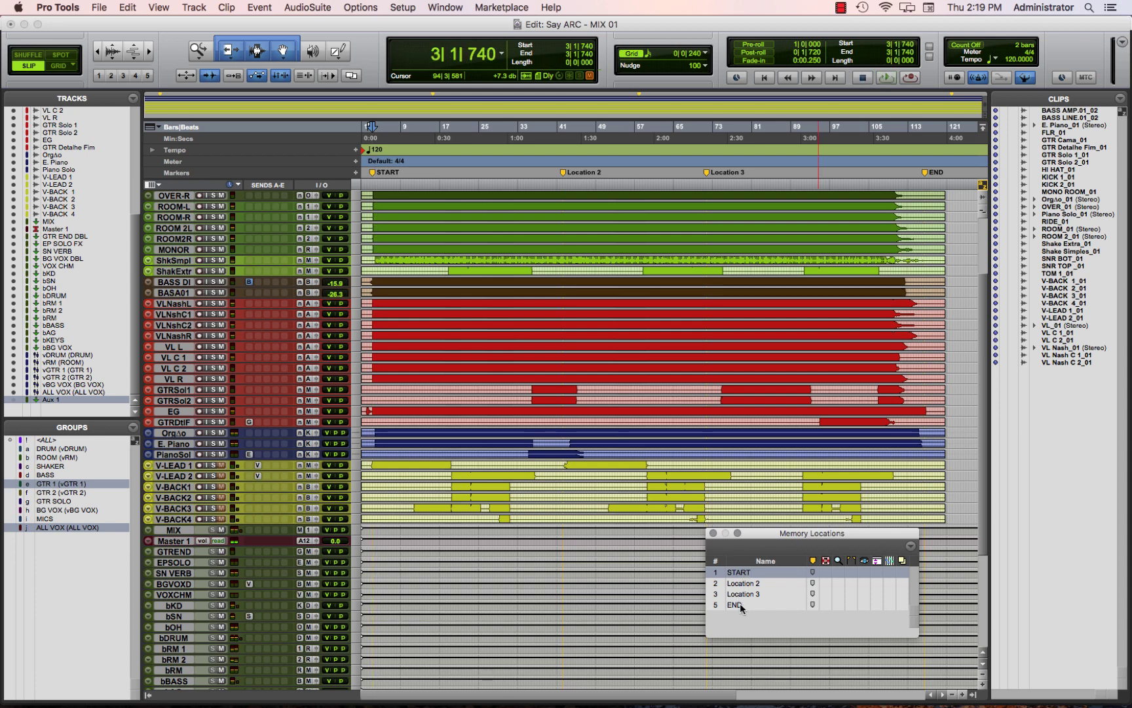
left_click(741, 605)
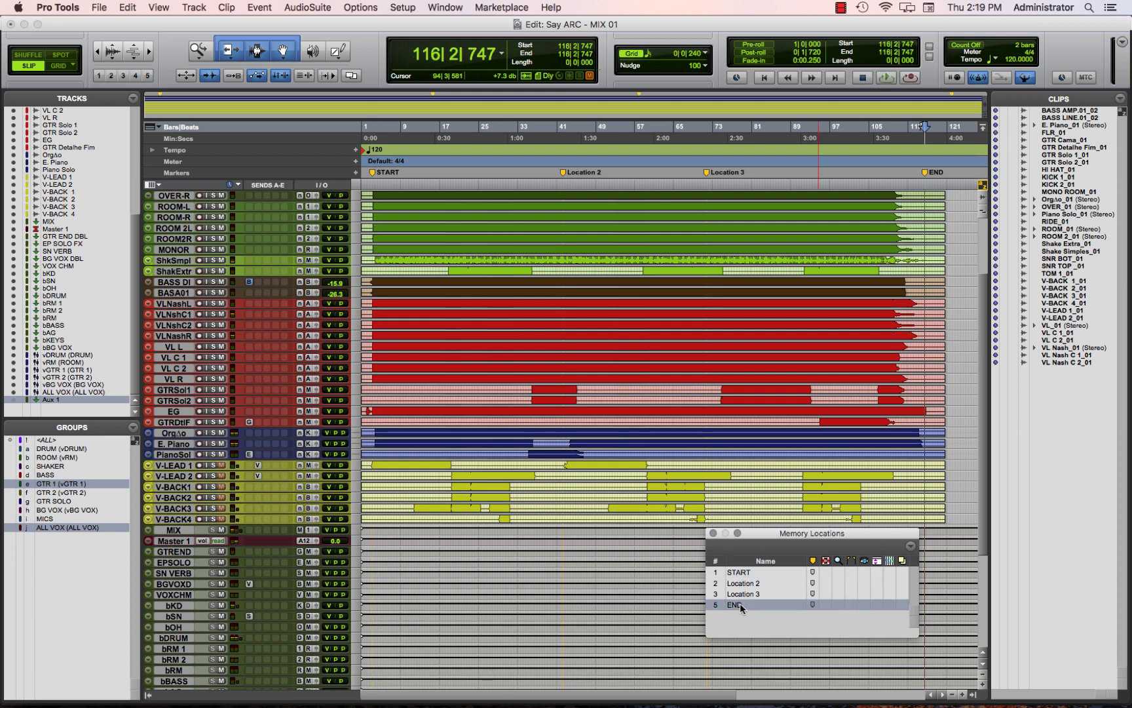
key("space")
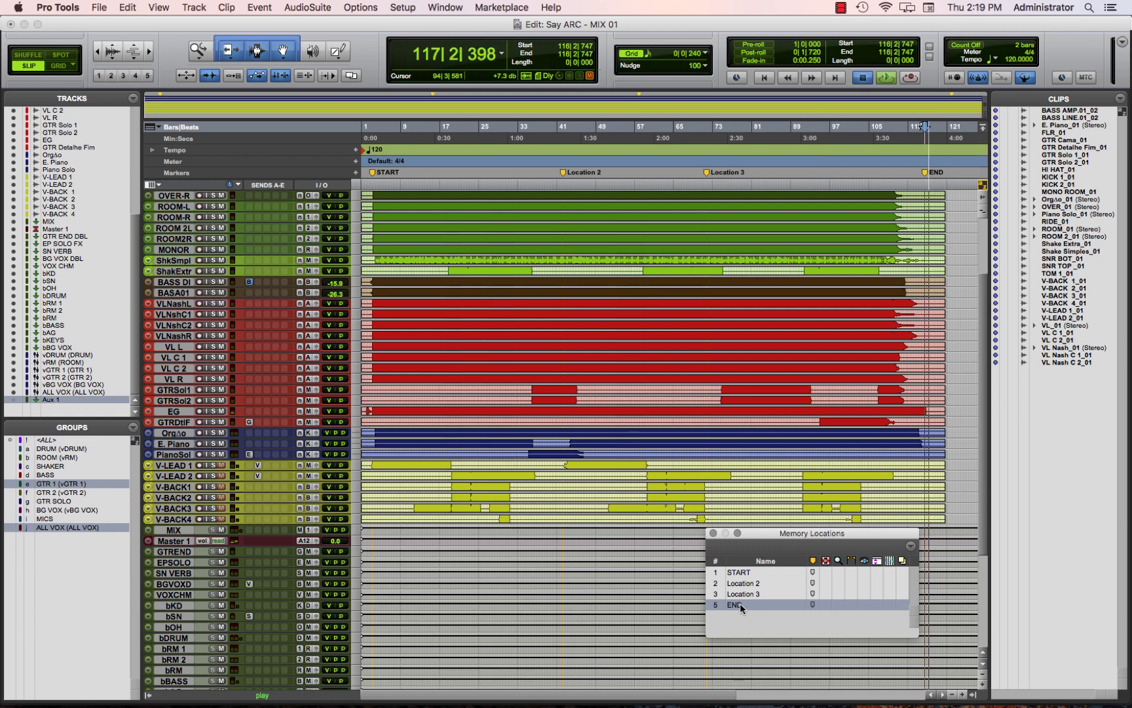
key("space")
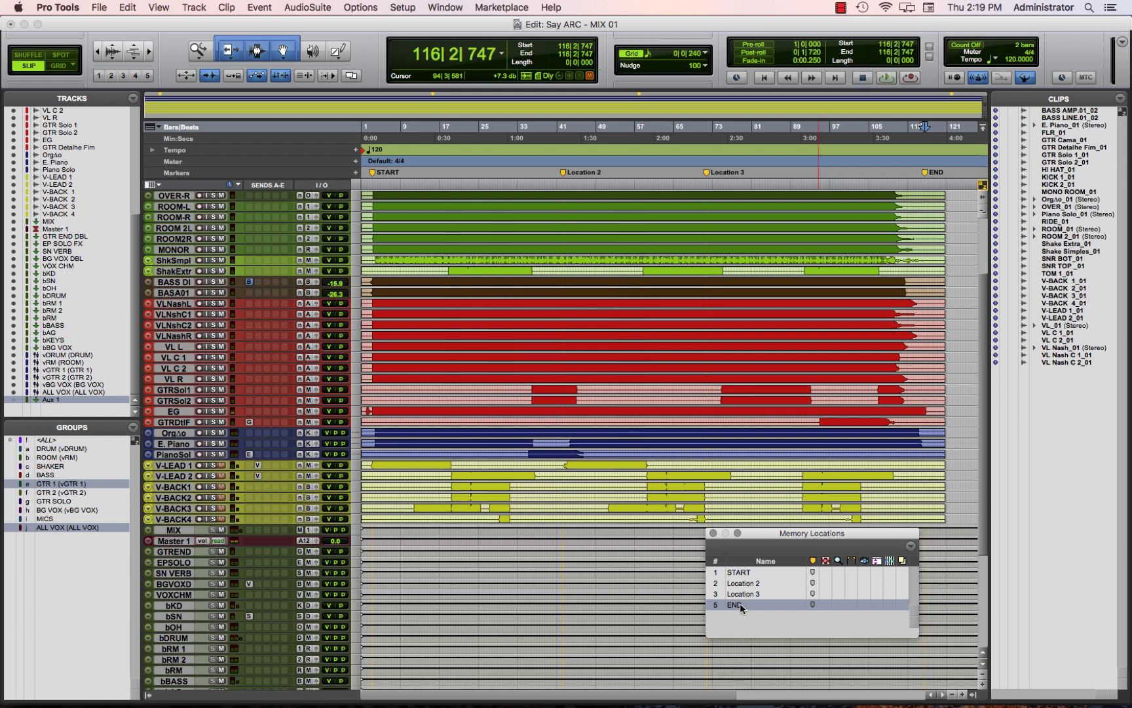
Move the END marker to about bar 119 and select the range from END back to START across all tracks.
left_click(929, 174)
left_click_drag(930, 176, 942, 179)
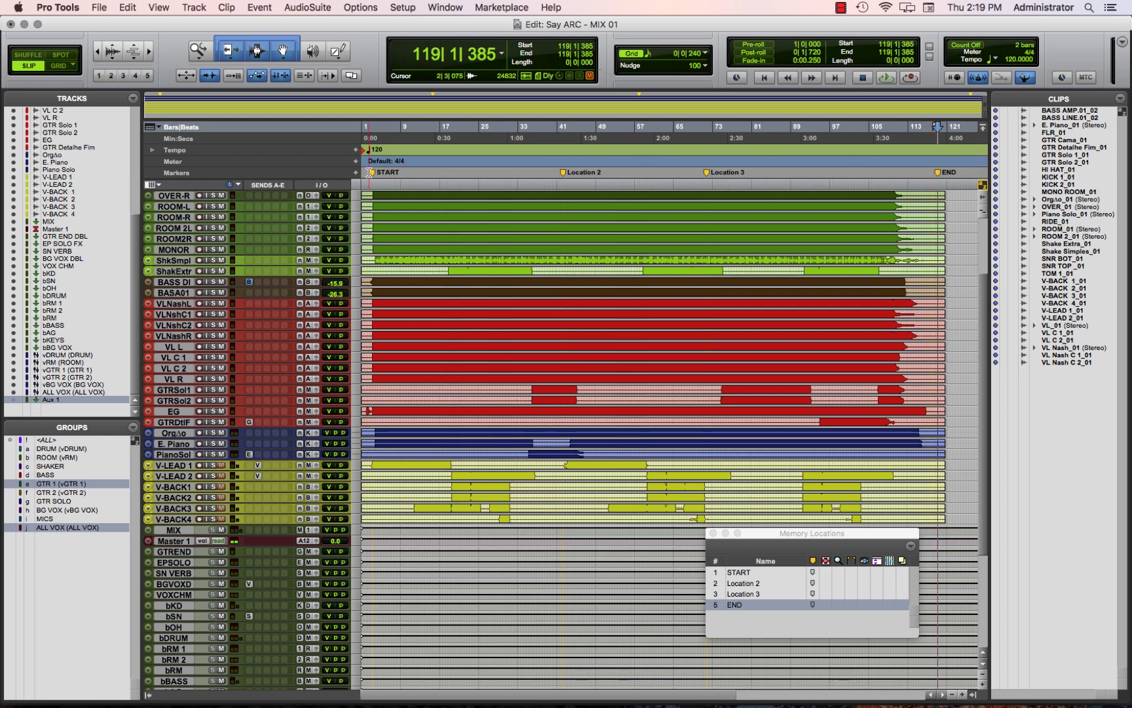
left_click(738, 572, "shift")
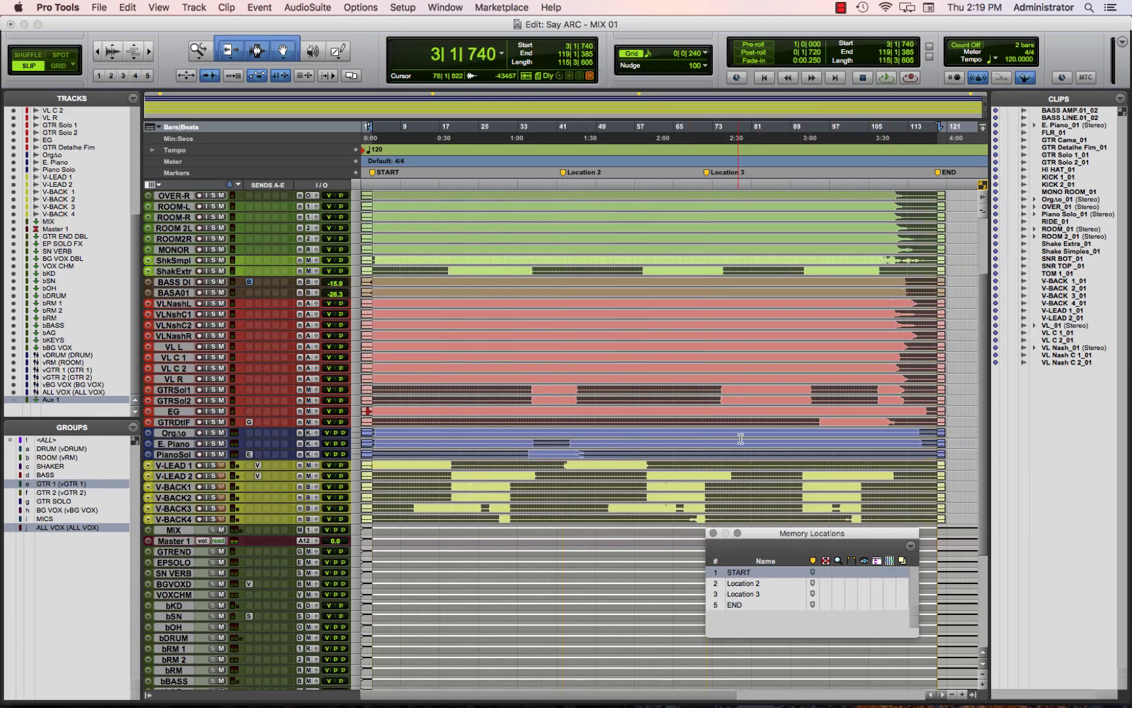
key("space")
key("space")
Set up a bounce to disk in interleaved format at 48 kHz, with Import After Bounce enabled.
left_click(99, 8)
mouse_move(128, 201)
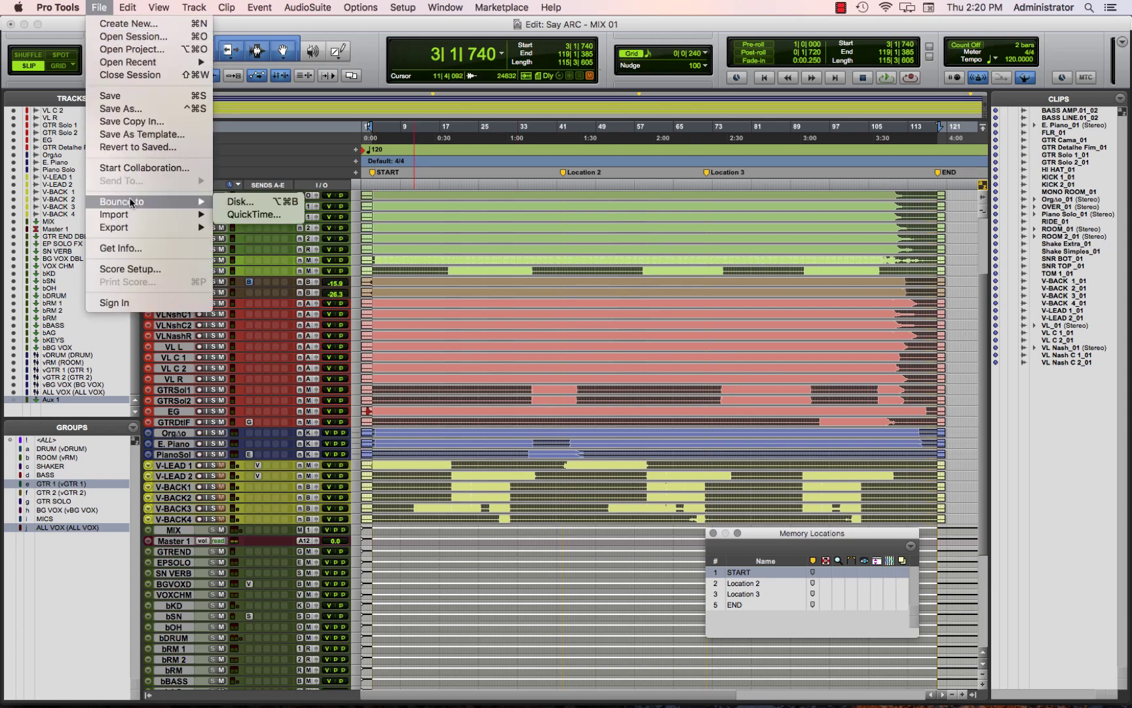
left_click(296, 205)
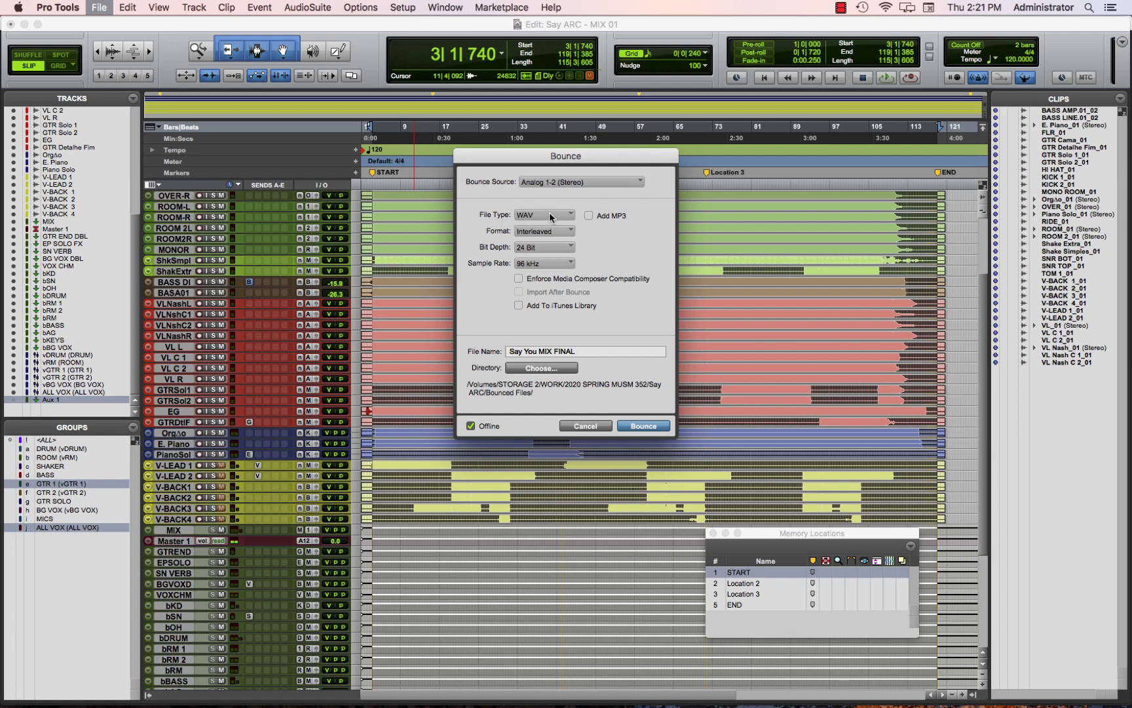
left_click(550, 232)
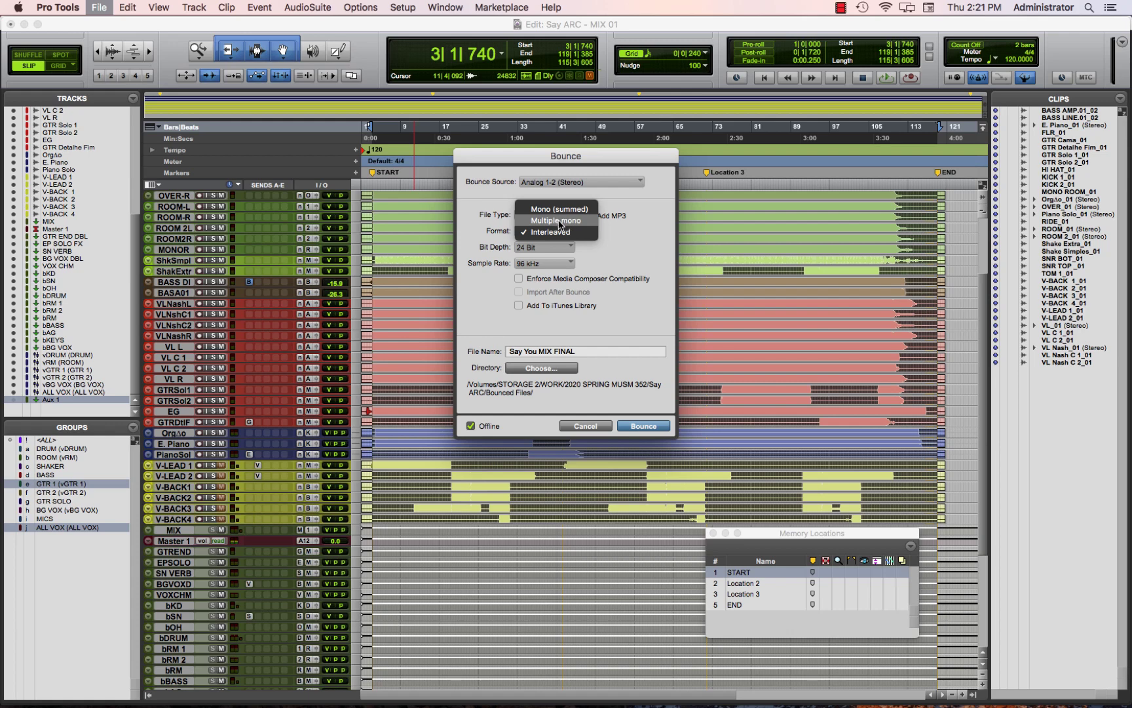
left_click(538, 232)
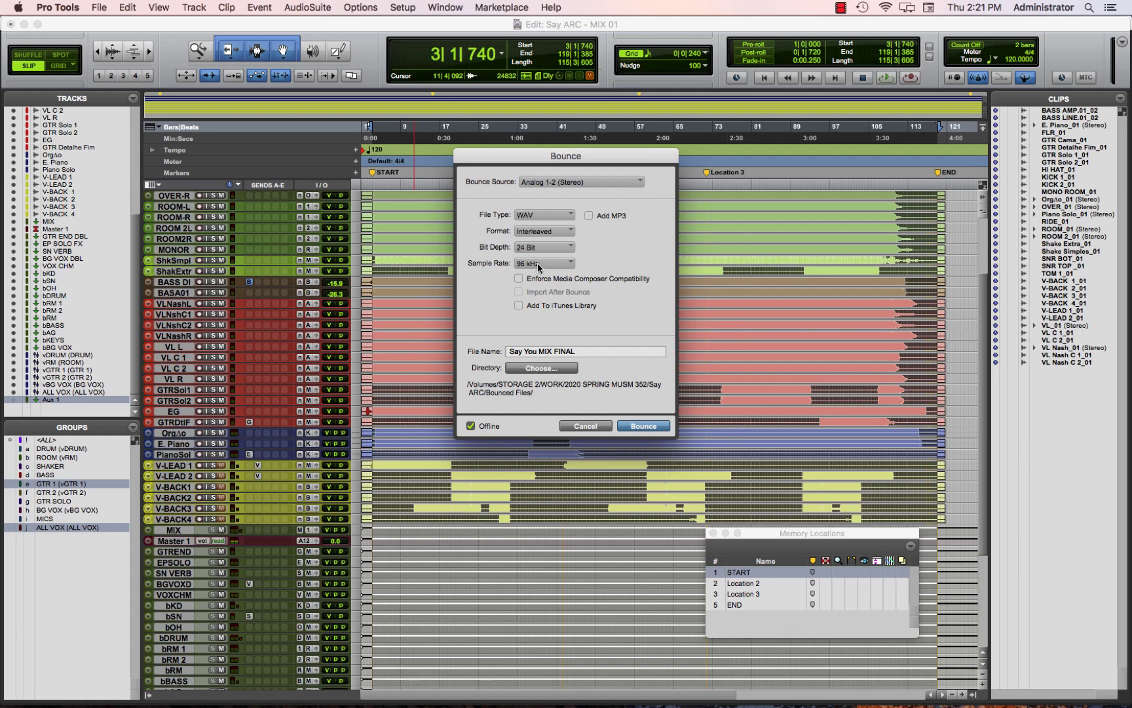
left_click(537, 265)
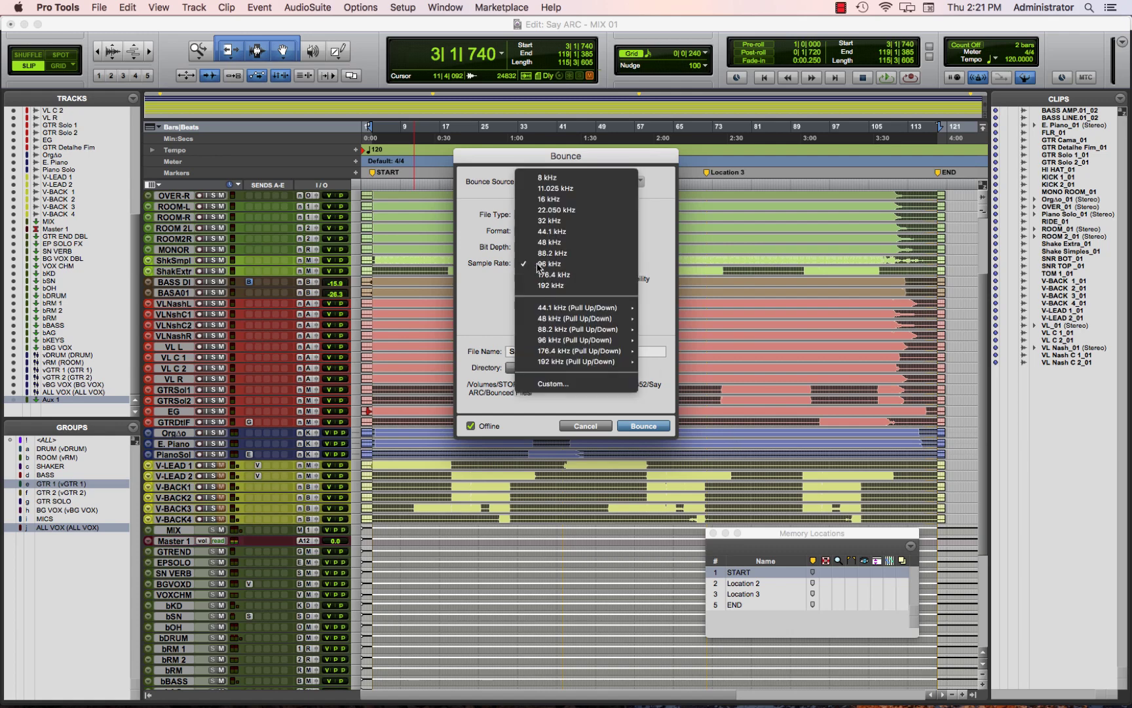
left_click(571, 240)
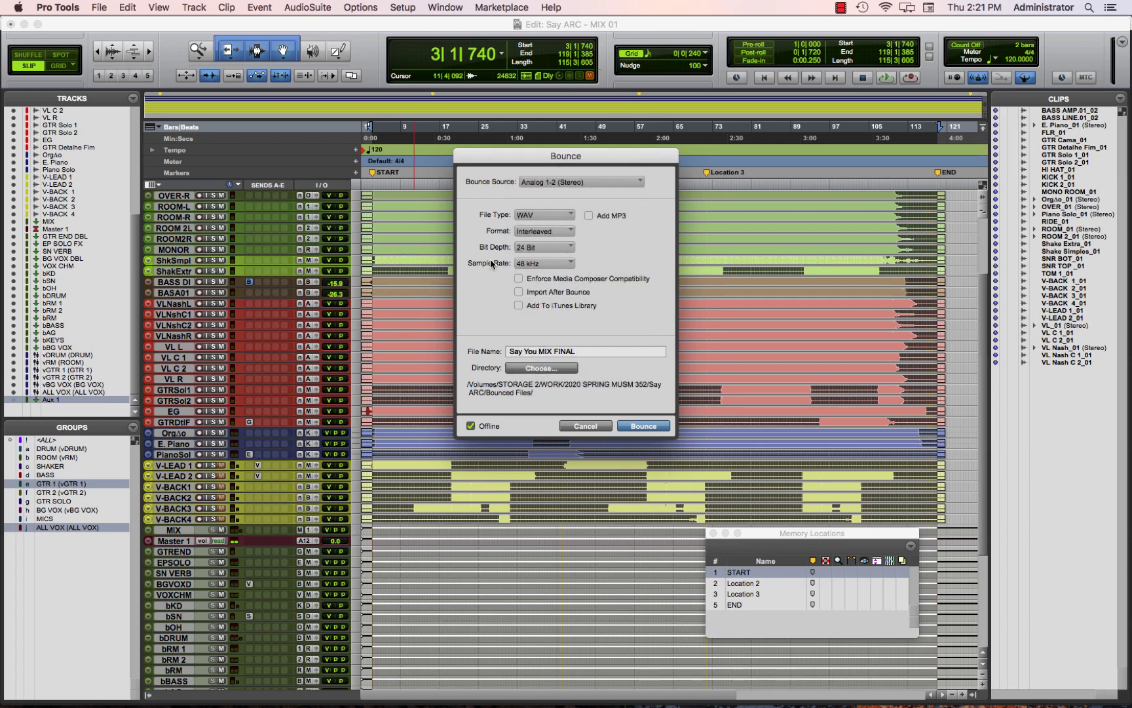
left_click(520, 293)
Name the bounce file "Say You - MIX 01".
left_click_drag(538, 351, 588, 350)
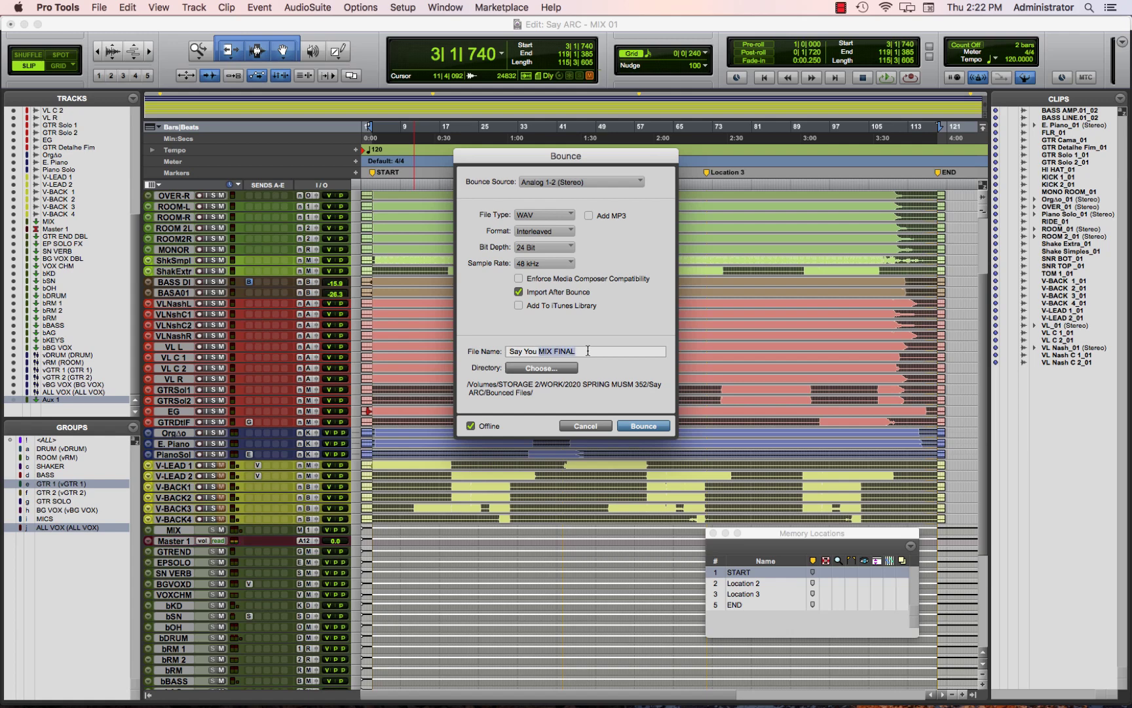
left_click(588, 350)
key("BackSpace")
key("BackSpace")
key("BackSpace")
key("BackSpace")
key("BackSpace")
type("01-")
Choose the session's Bounced Files folder as the bounce destination.
left_click(542, 370)
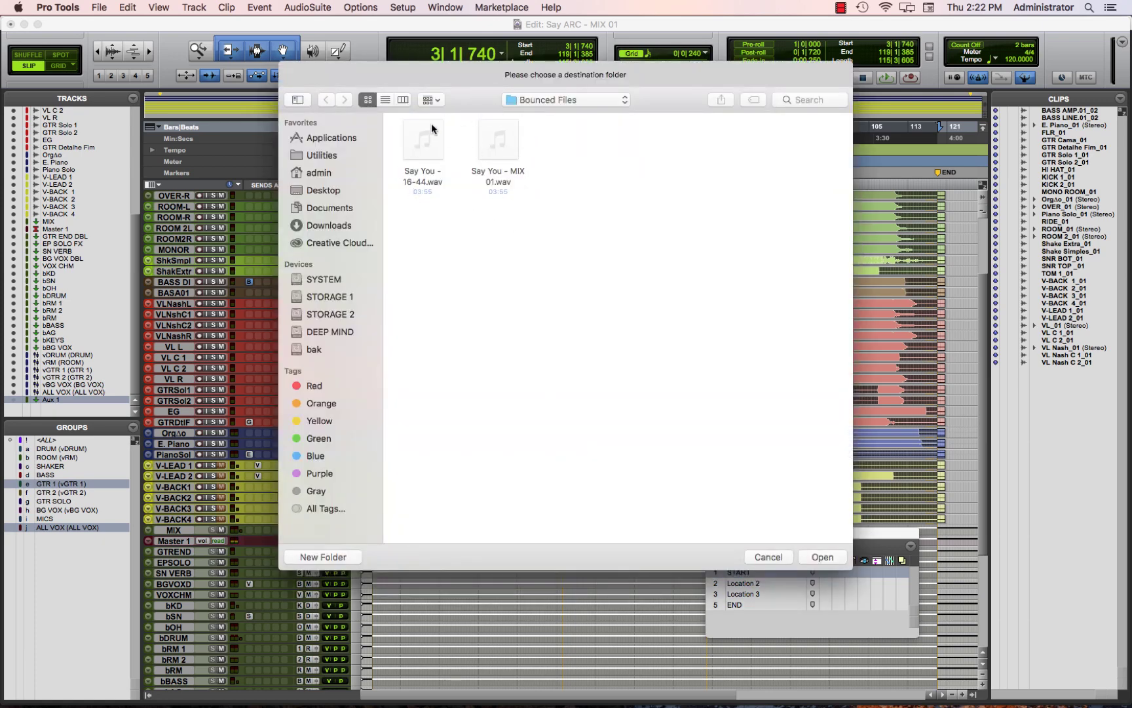
left_click(570, 100)
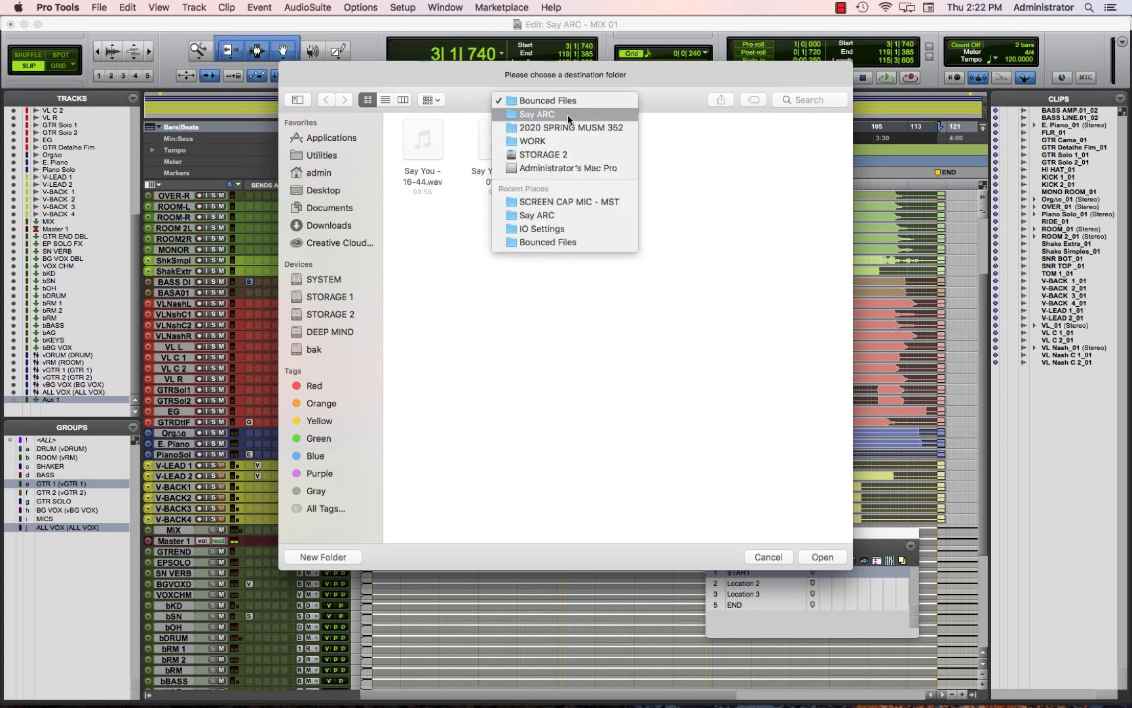
left_click(583, 101)
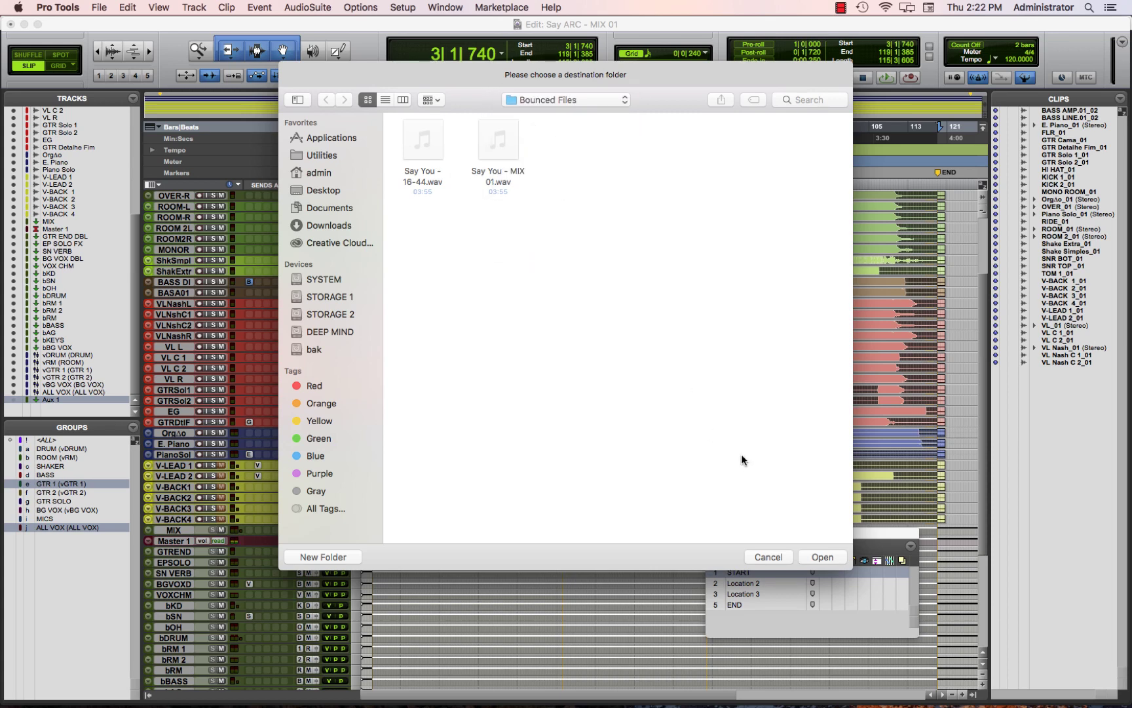
left_click(824, 555)
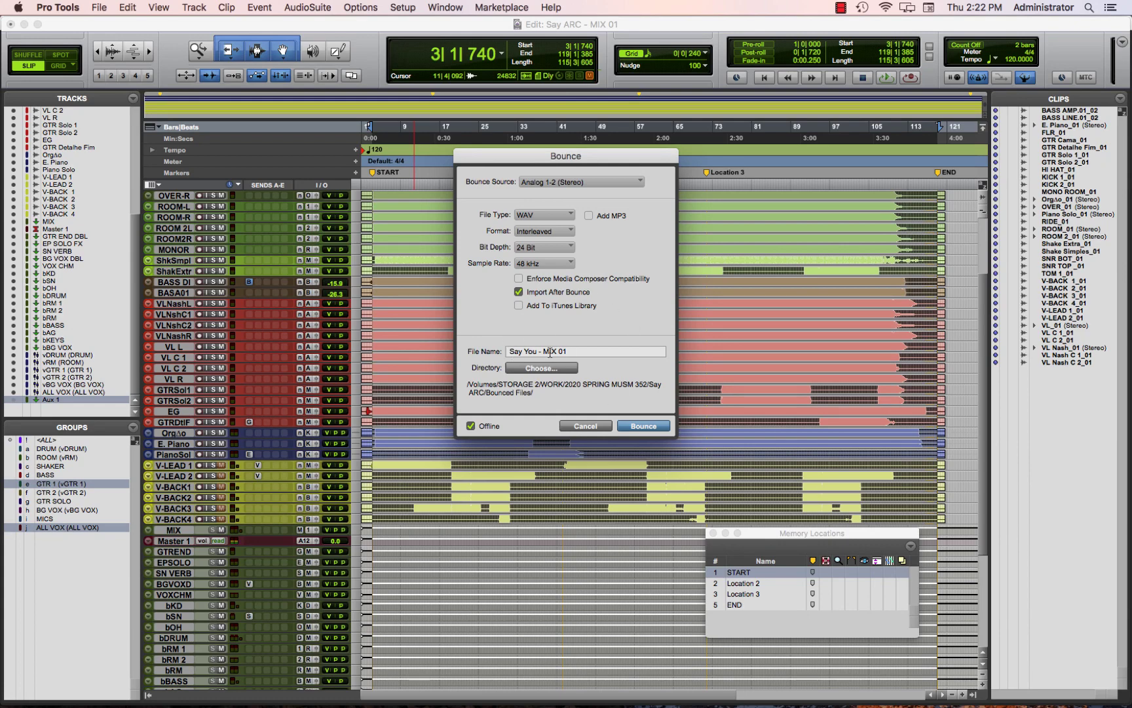
Run the offline bounce, replacing the existing file, and import the result to a new track at the selection.
left_click(644, 426)
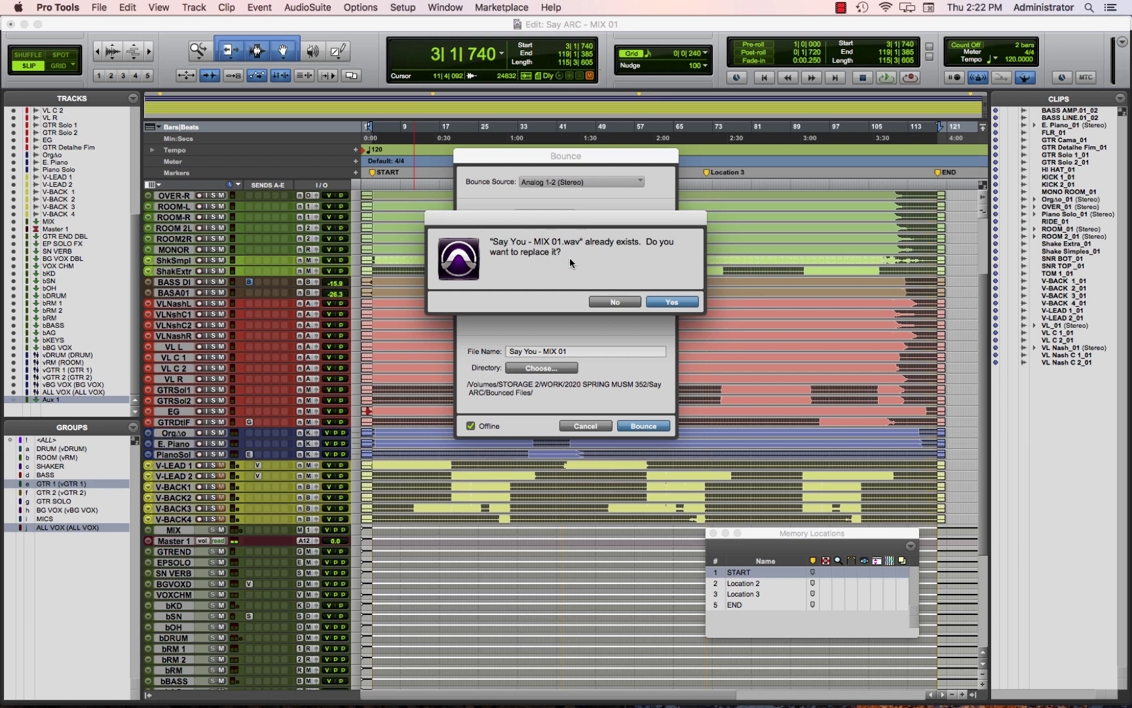
left_click(667, 302)
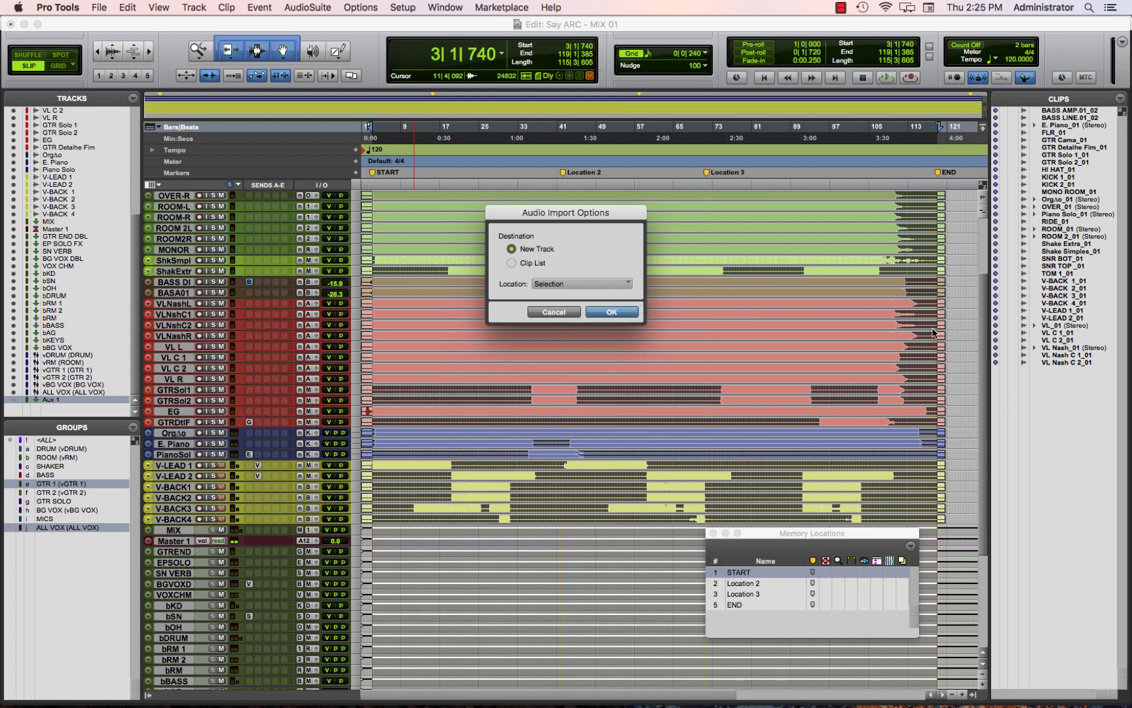
left_click(612, 312)
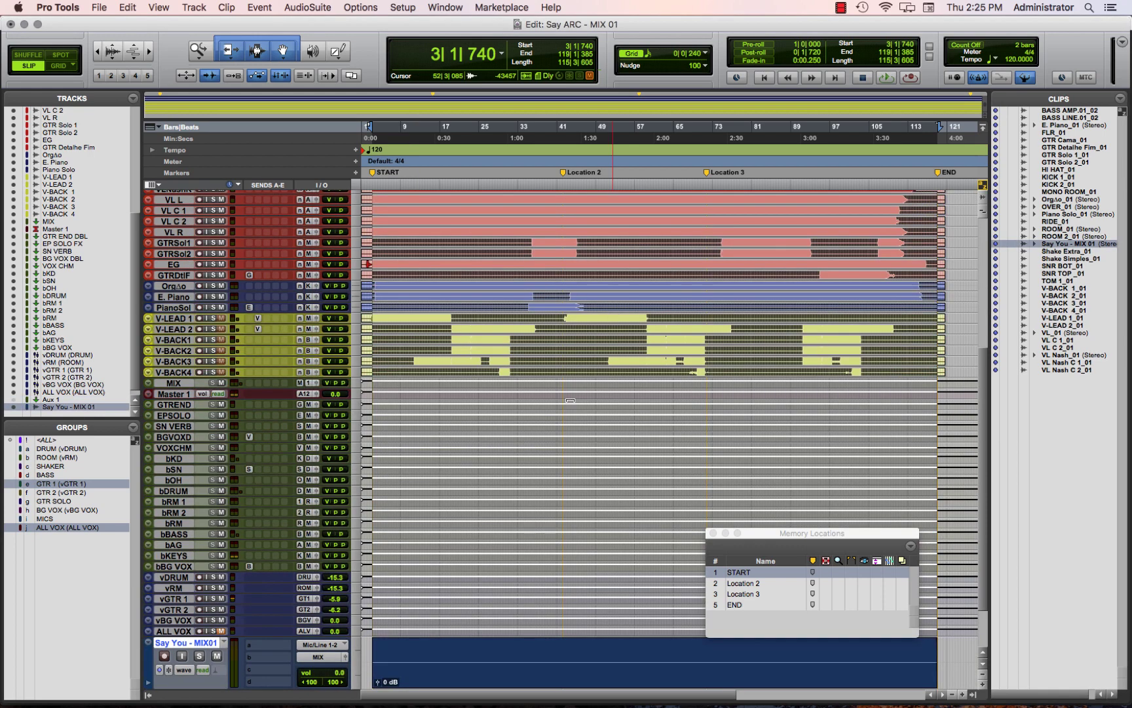
Solo the imported Say You - MIX 01 track and audition it from about bar 7.
scroll(570, 401, "down", 3)
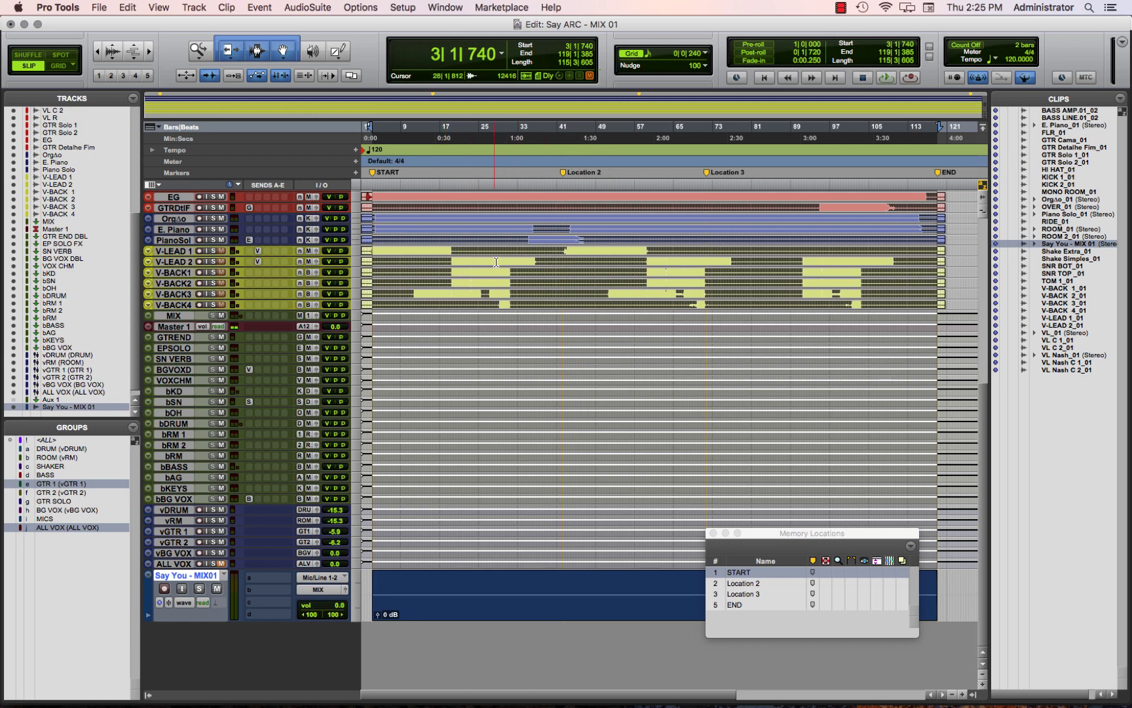
left_click(199, 588)
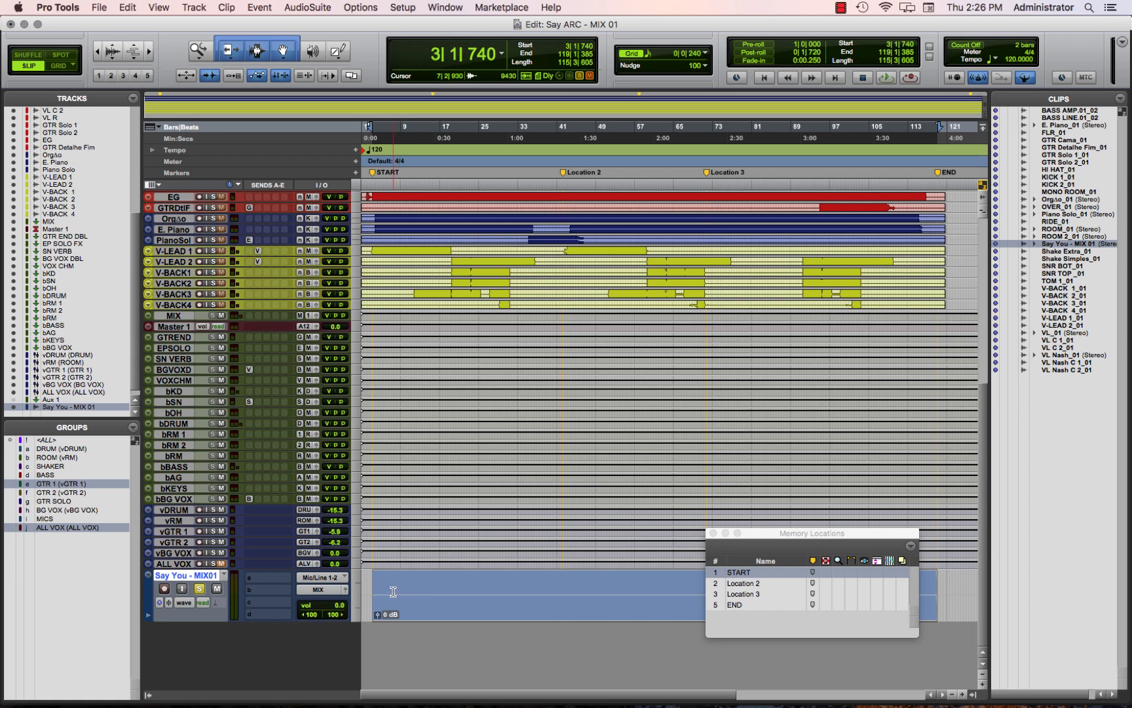
left_click(393, 591)
key("space")
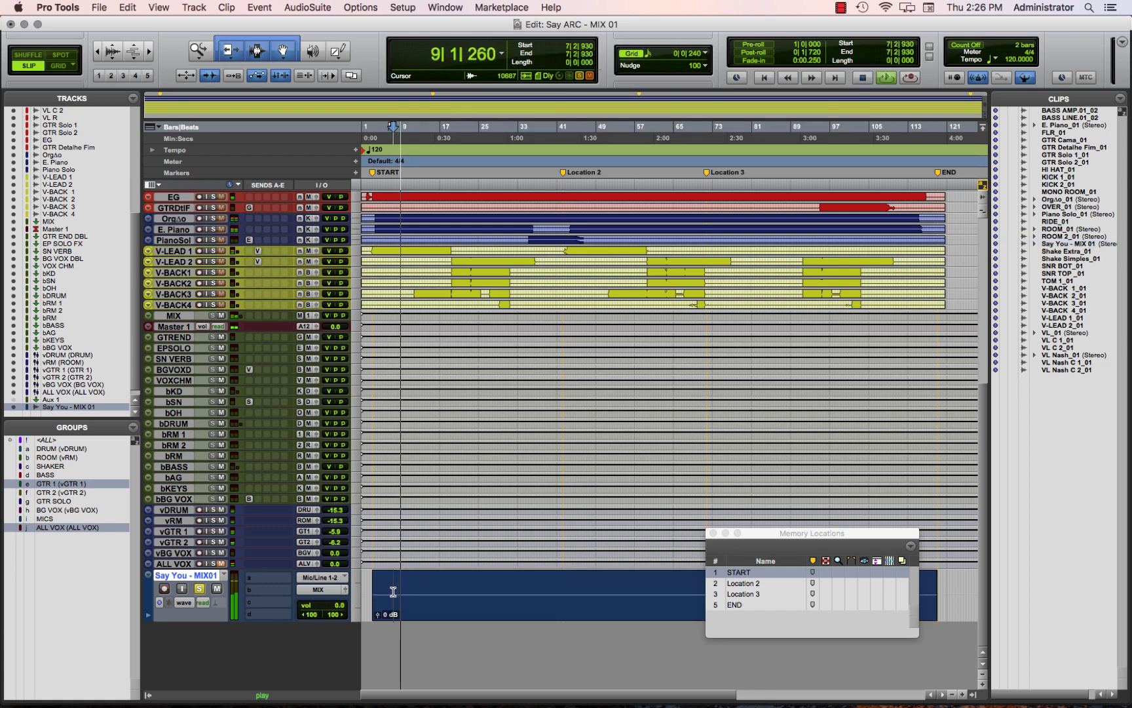
key("space")
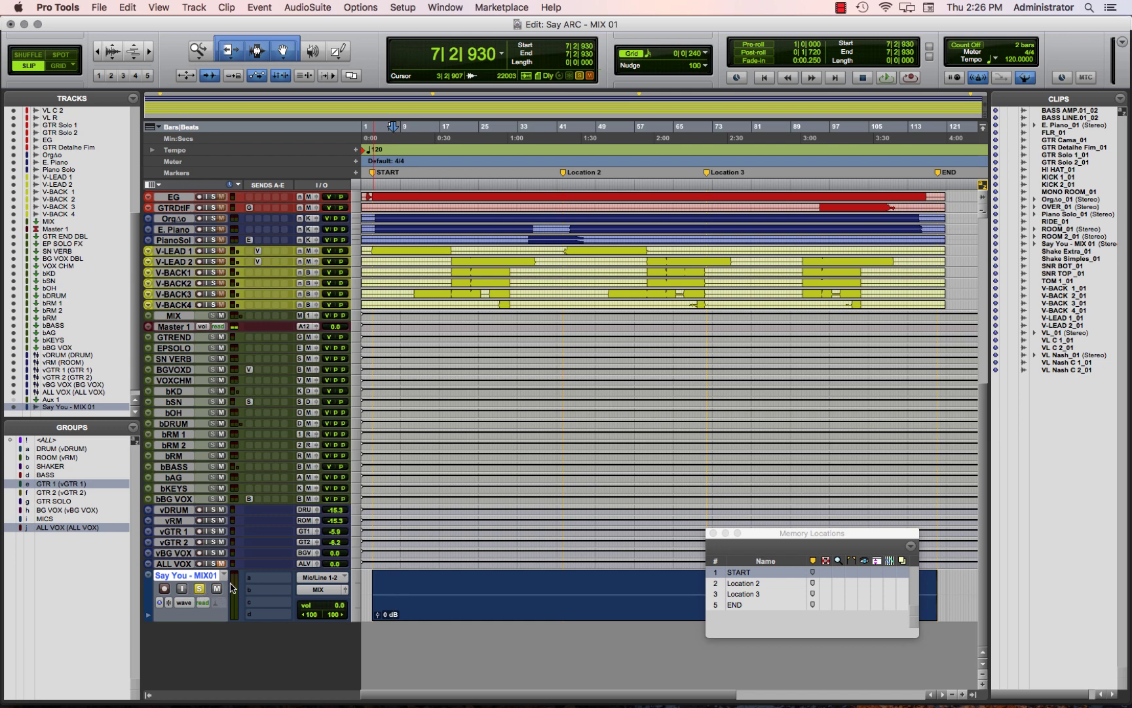
Dismiss the bounced track's options and close the Memory Locations window.
right_click(201, 578)
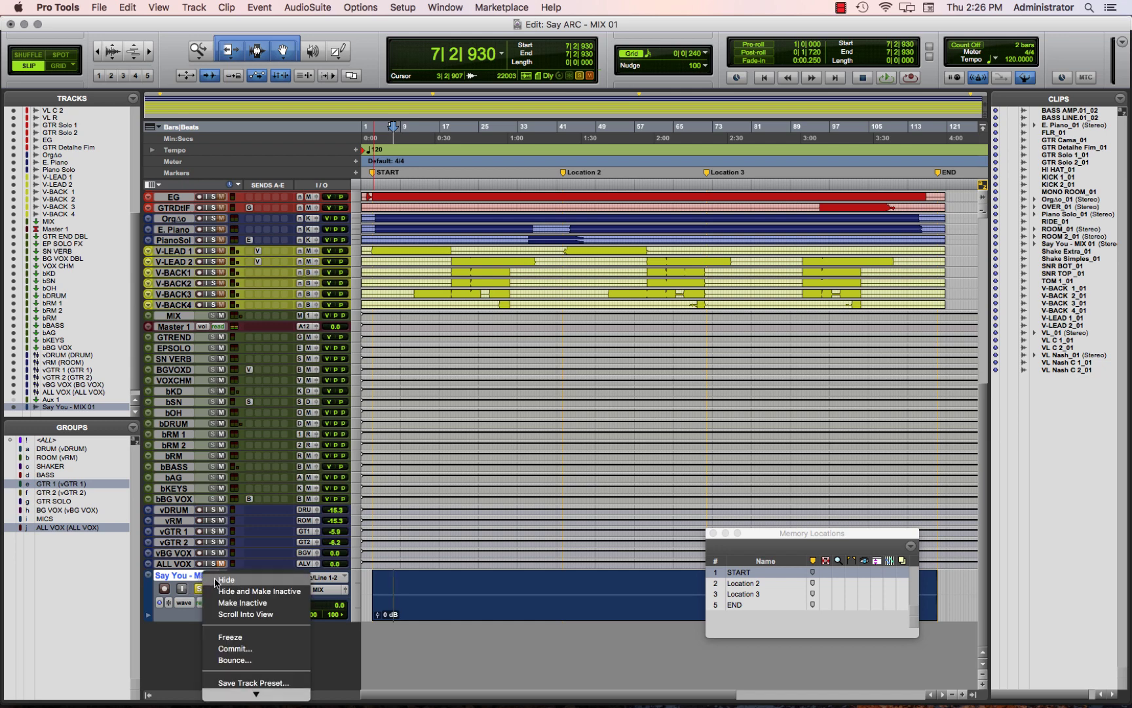
left_click(181, 580)
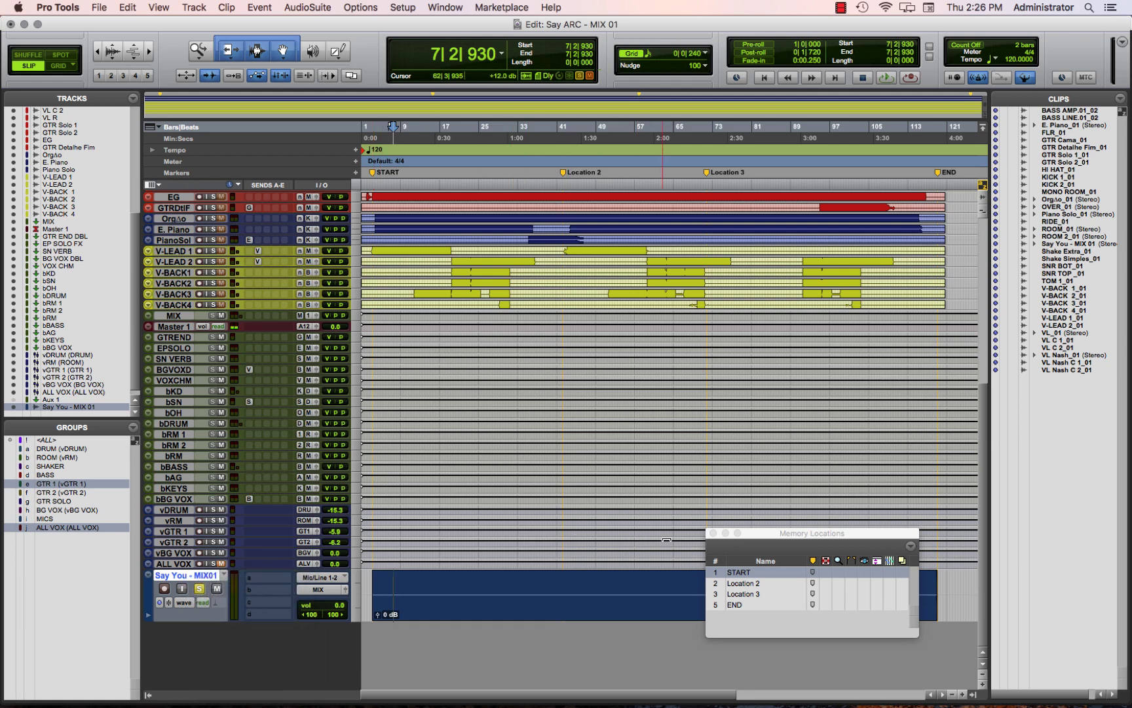
left_click(713, 533)
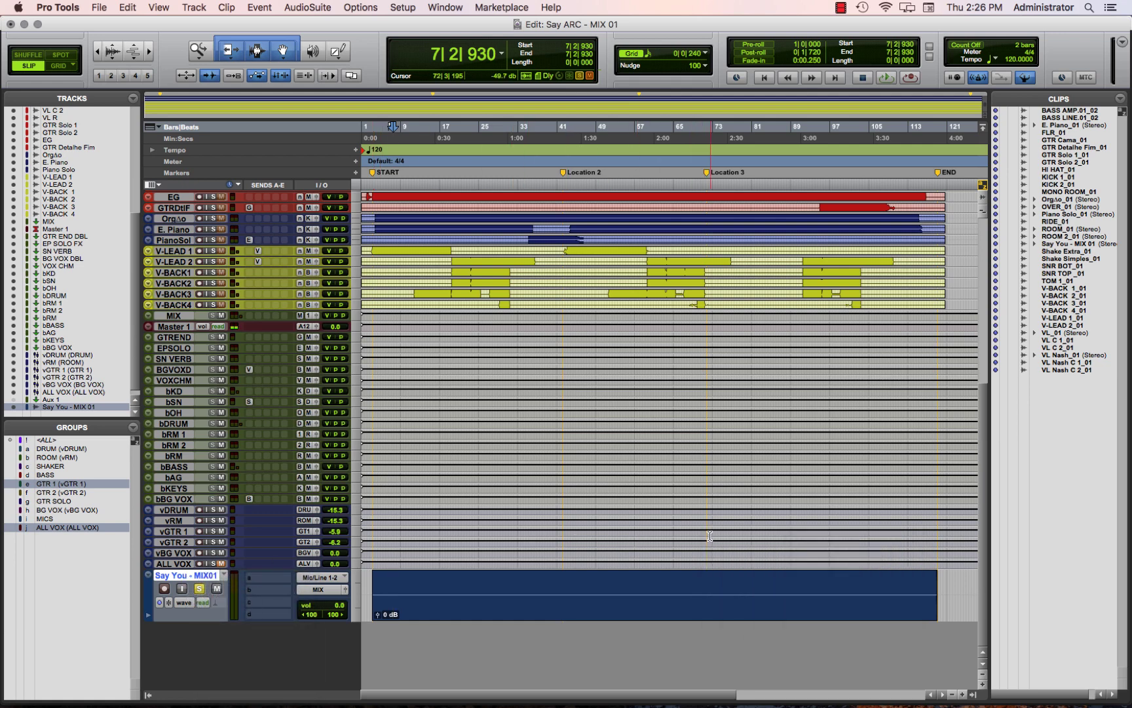
Select the bounced mix clip and examine the waveform at its start, at the START marker, in close-up.
left_click(610, 611)
scroll(611, 610, "up", 1)
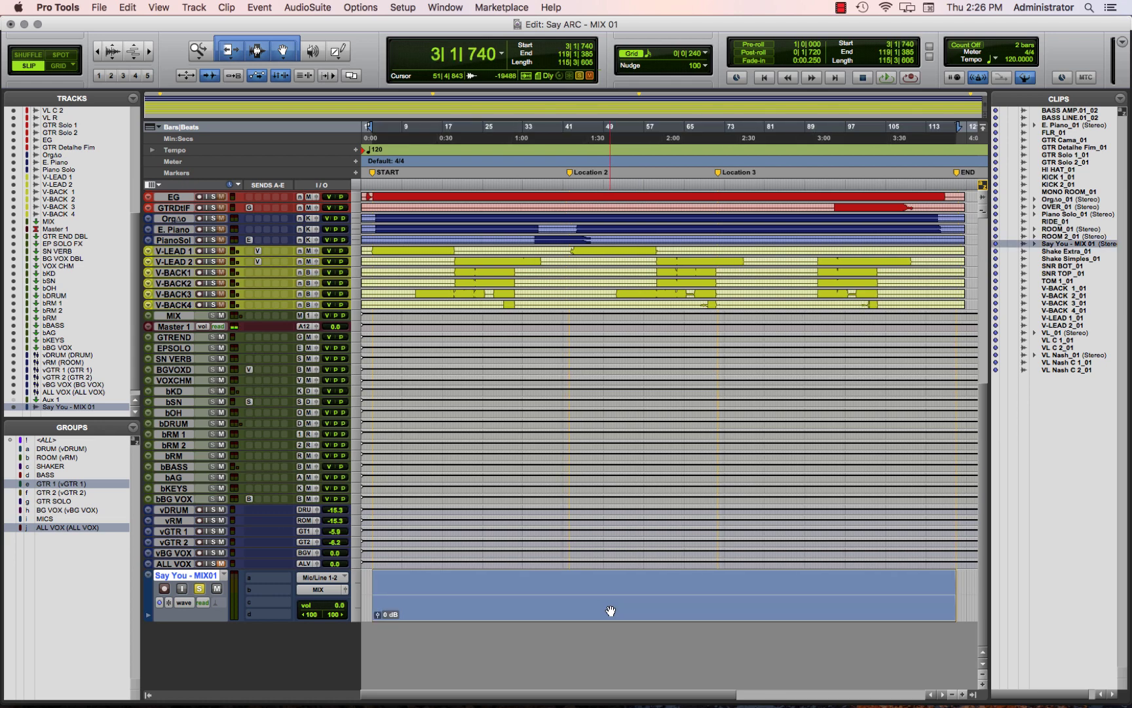
scroll(611, 610, "up", 10)
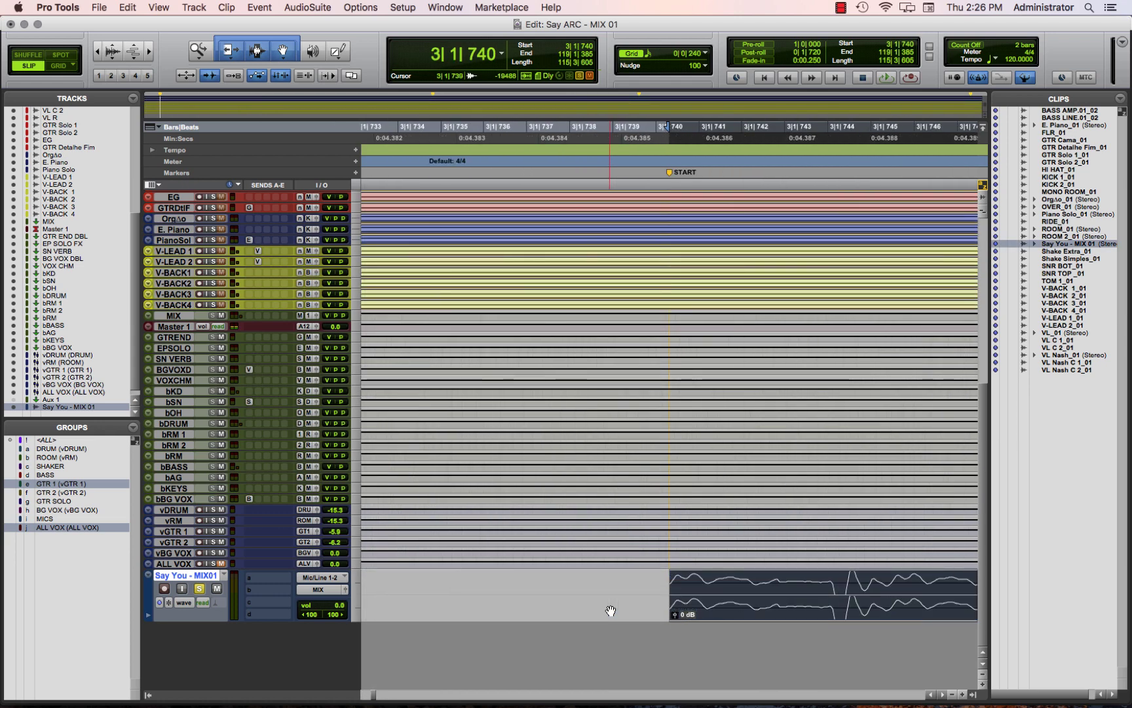
Show the Inserts A-E column in the Edit window with the whole session in view.
scroll(610, 611, "down", 6)
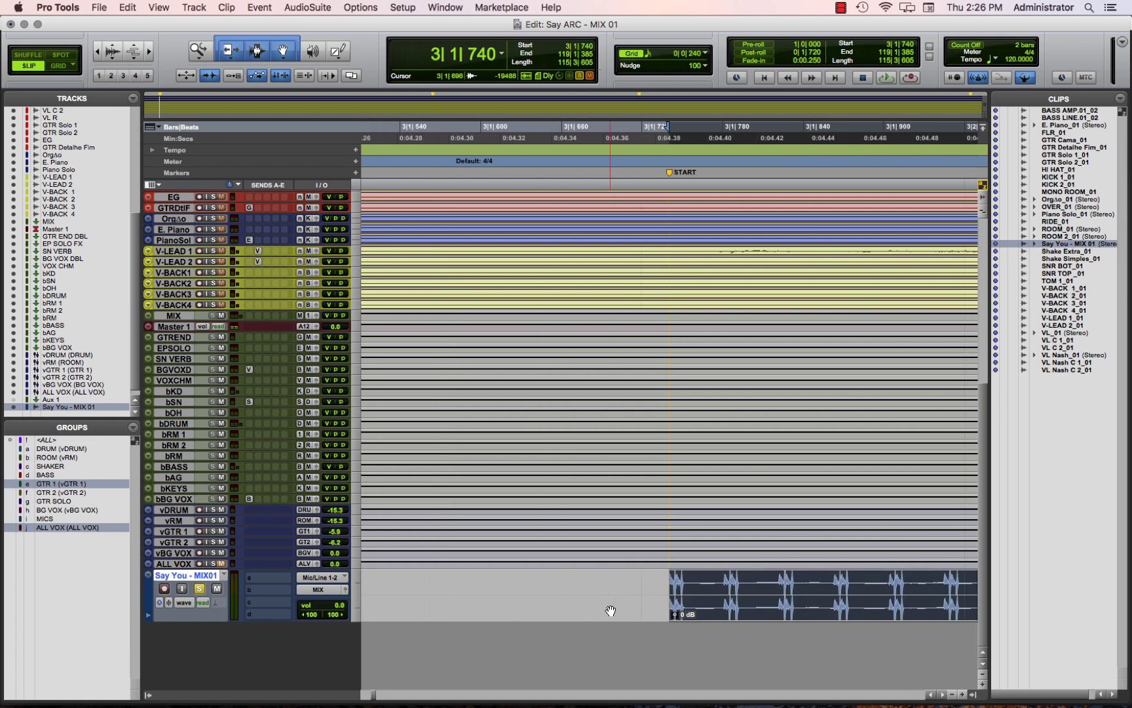
scroll(611, 611, "down", 1)
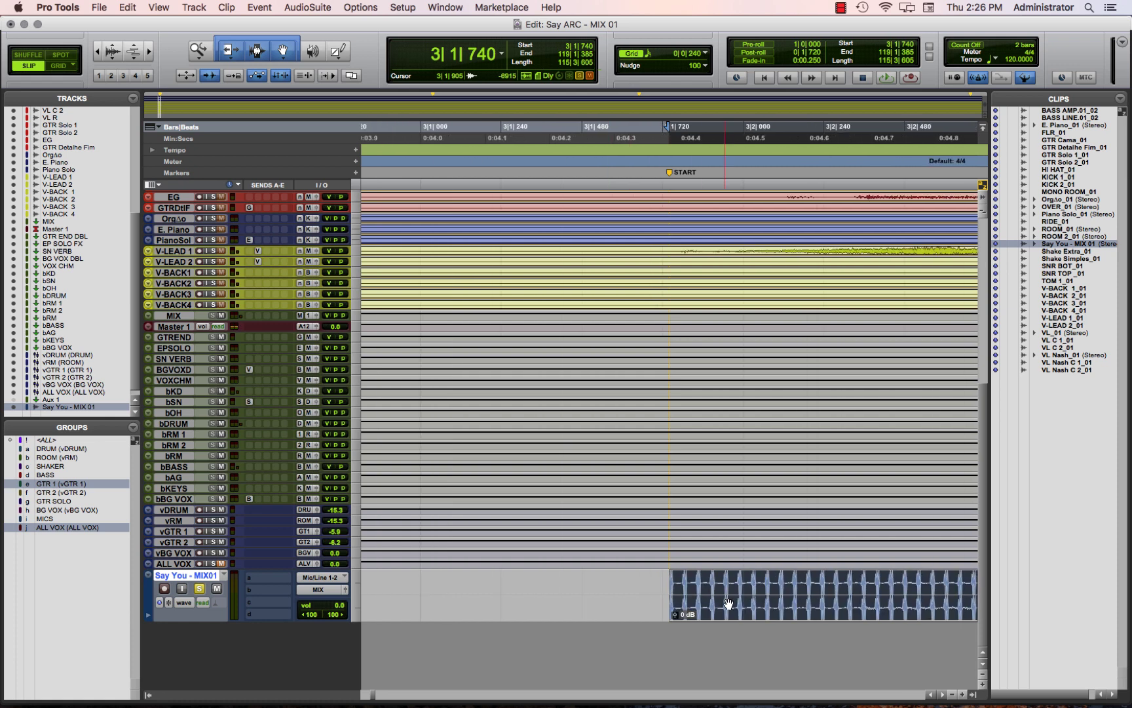
key("alt+a")
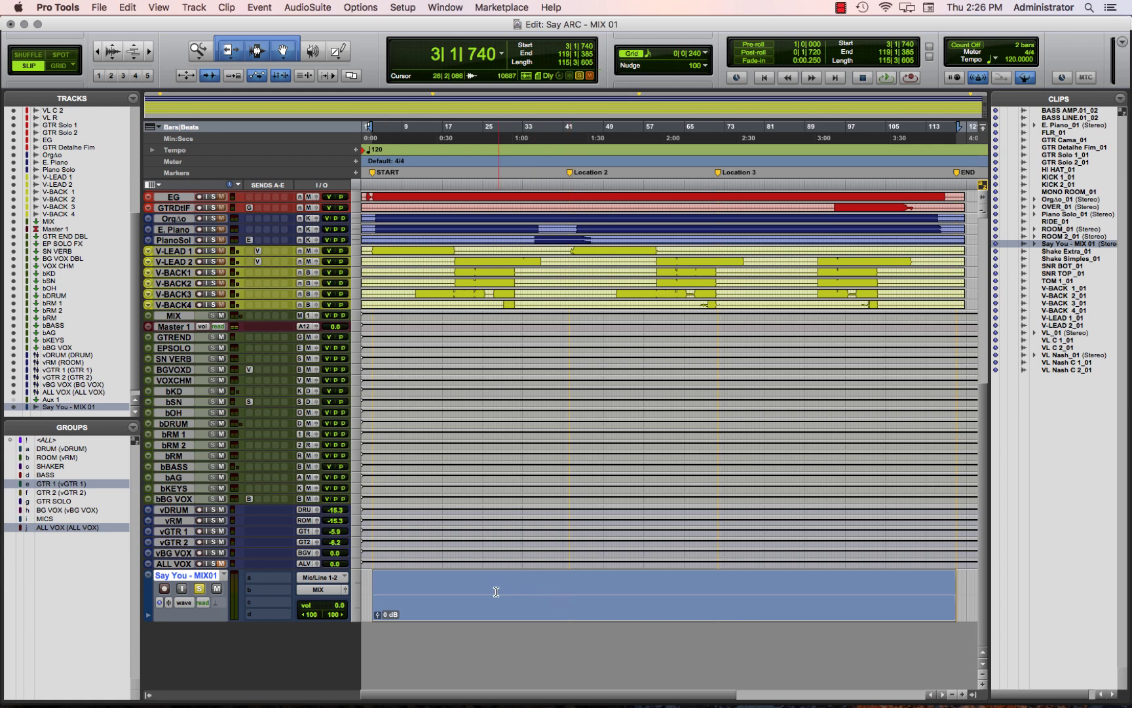
left_click(255, 581)
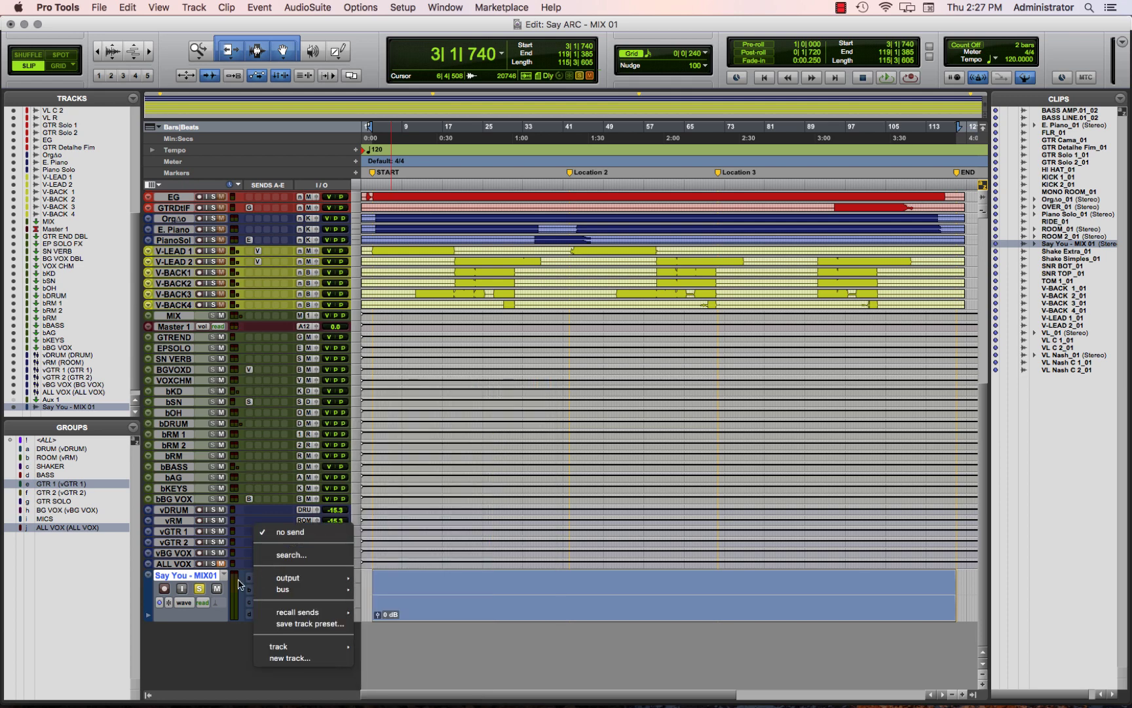
left_click(210, 667)
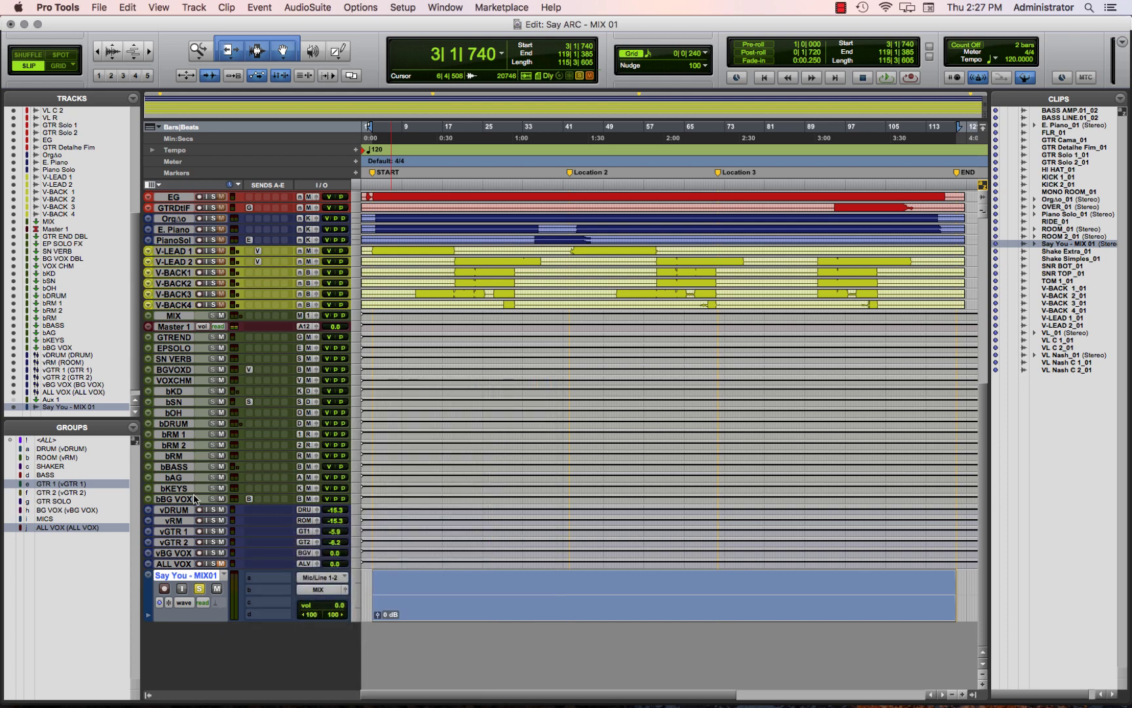
left_click(150, 186)
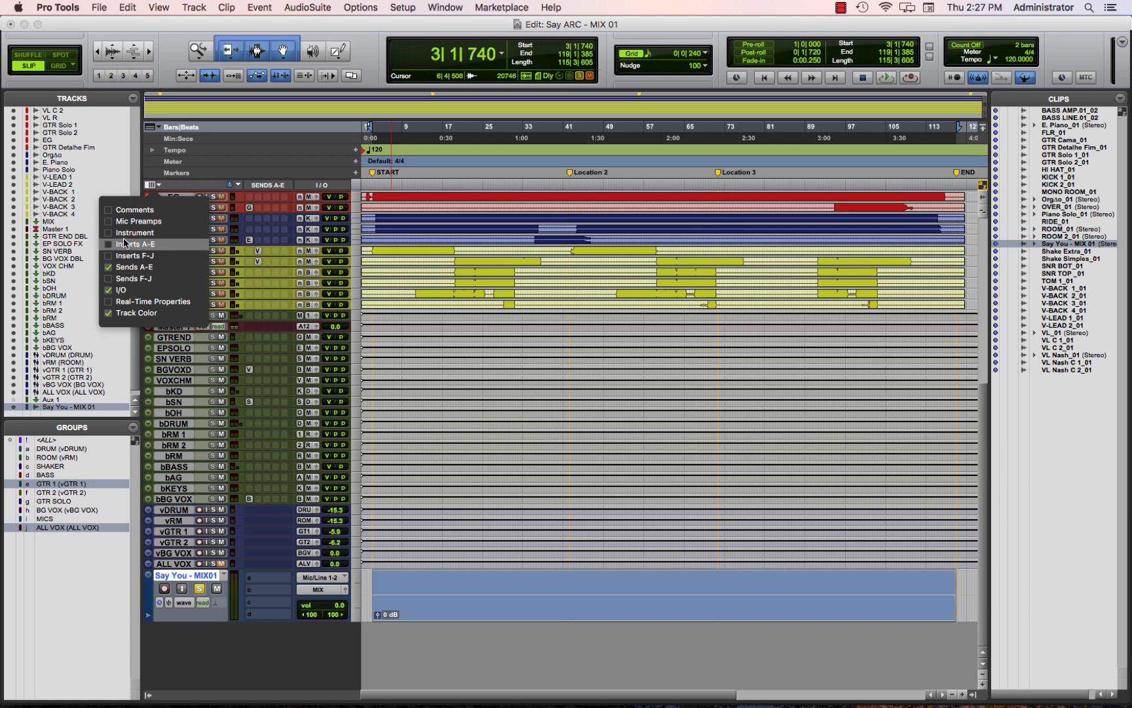
left_click(113, 245)
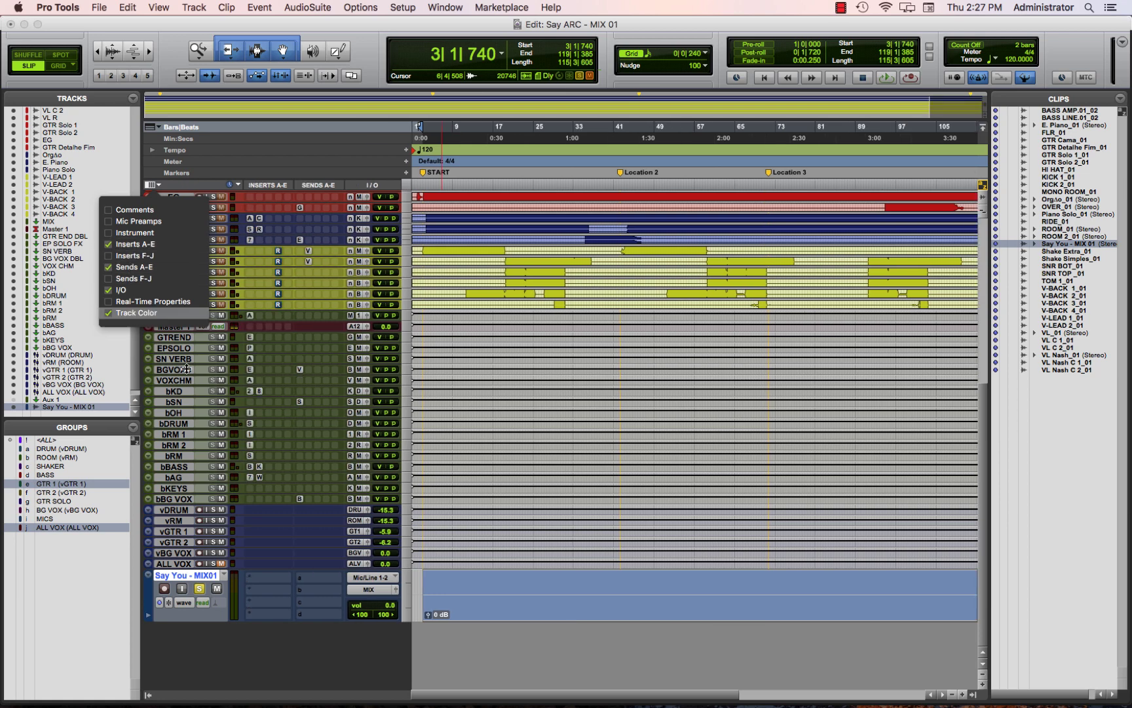
Search for "maxim" and add the stereo Maxim plug-in to the first insert of the Say You - MIX 01 track.
left_click(257, 578)
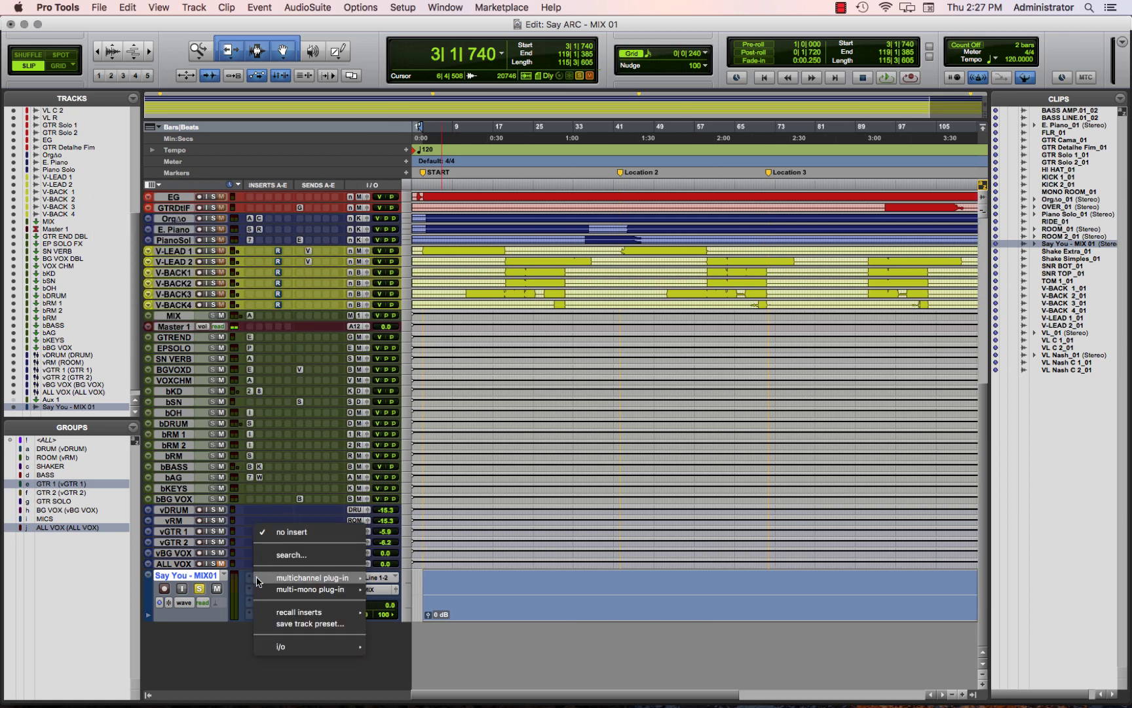
left_click(275, 554)
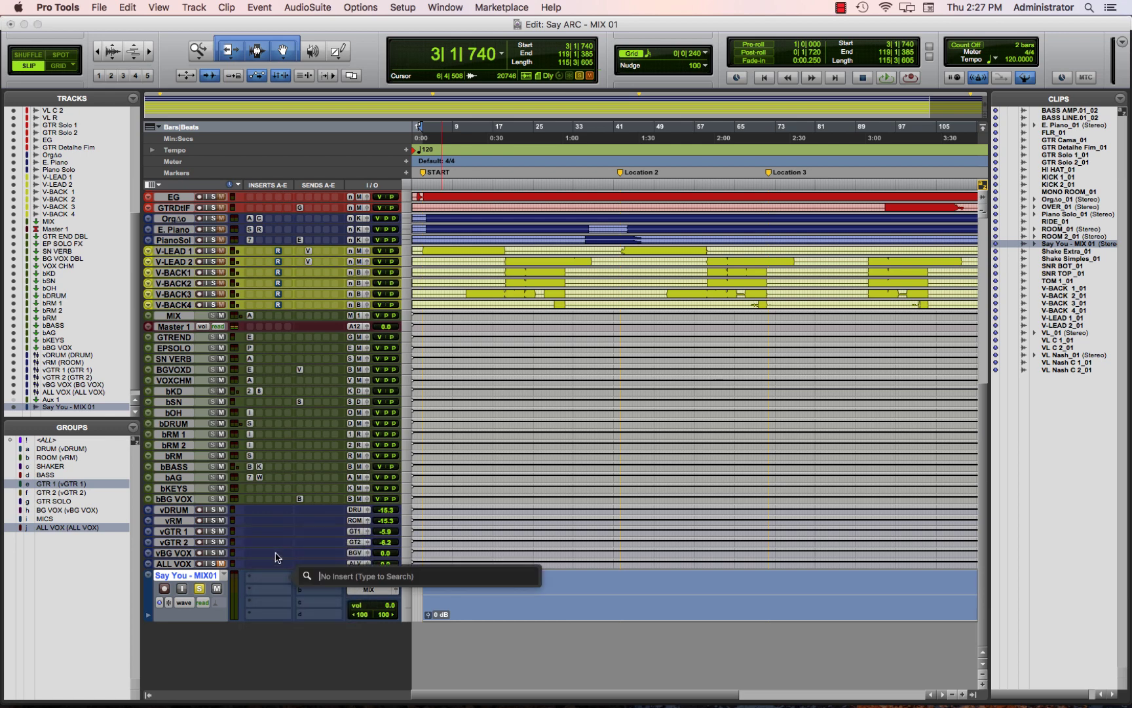
type("maxim")
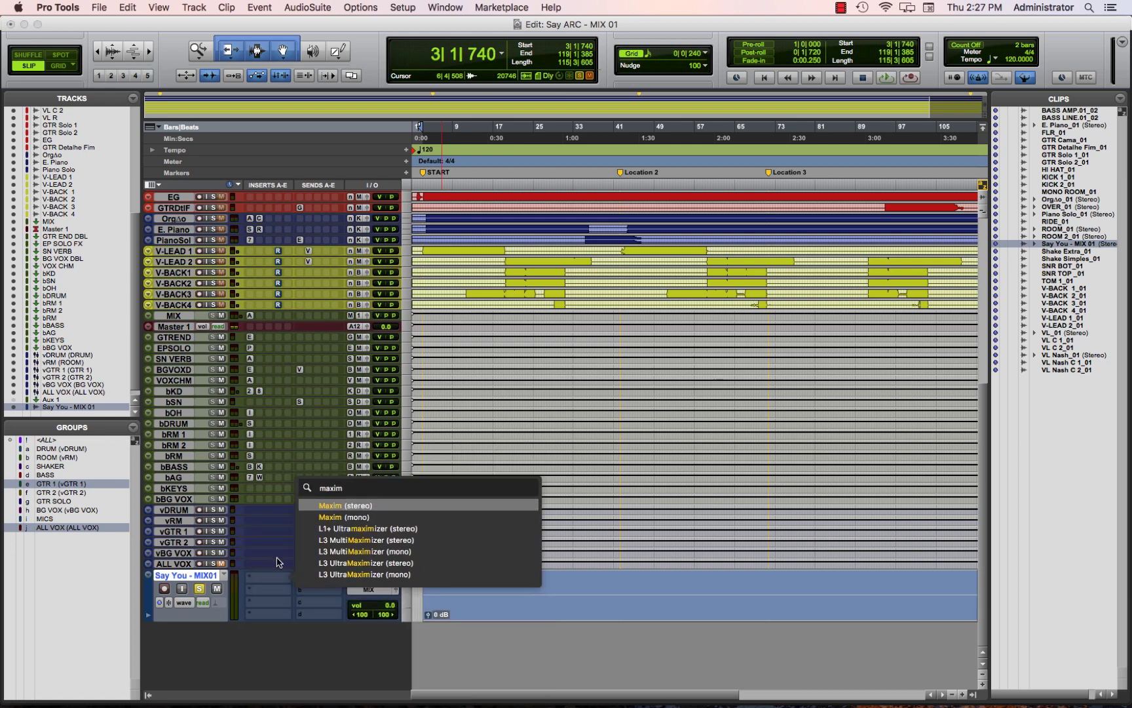
left_click(349, 506)
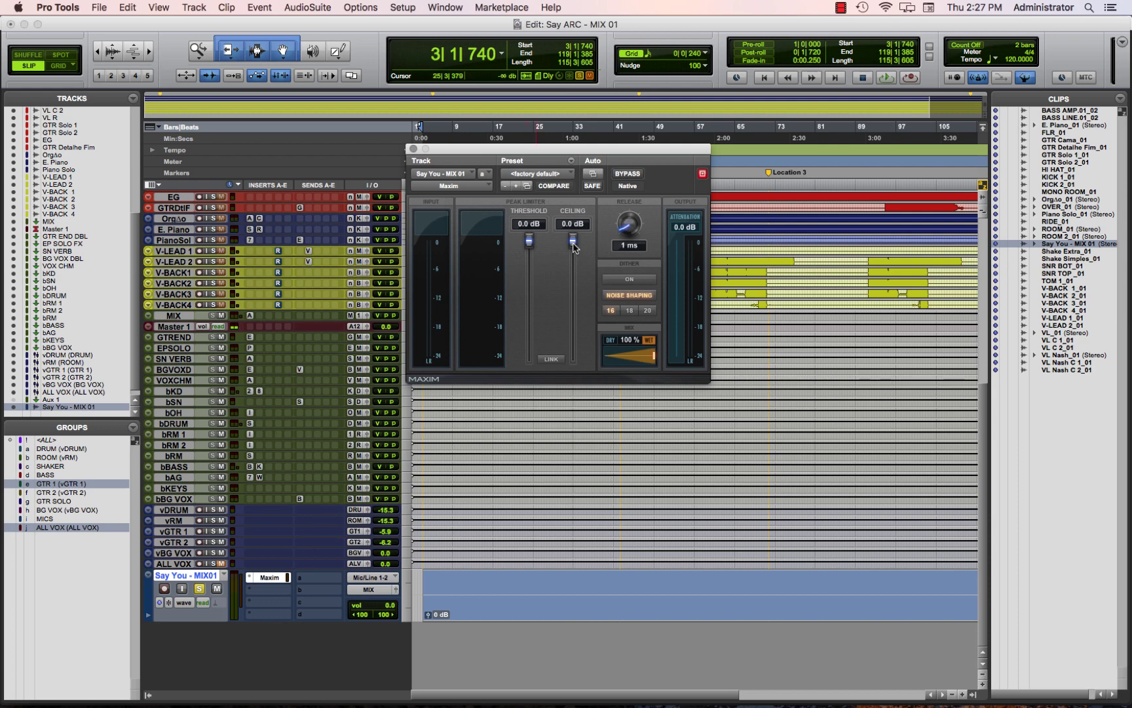
Set Maxim's ceiling to -0.3 dB and enable 16-bit dither with noise shaping off.
left_click_drag(574, 246, 573, 244)
left_click(609, 312)
left_click(633, 283)
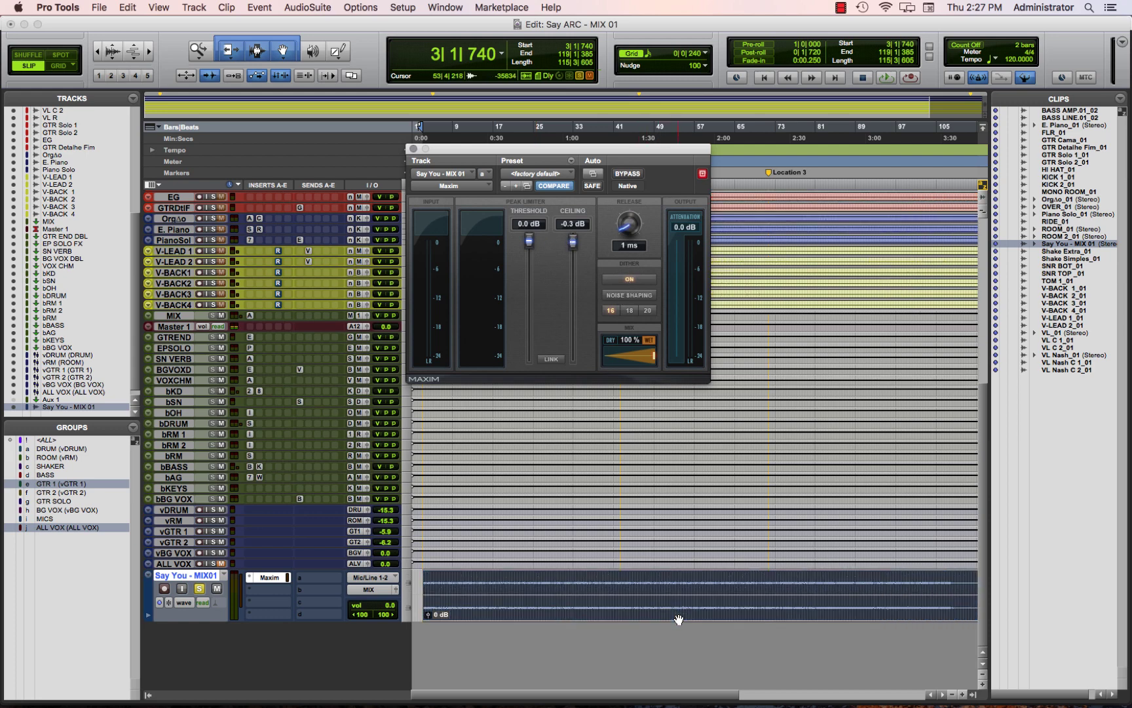
Audition the mix from about bar 58 while setting Maxim's threshold, clear the attenuation reading, and settle the threshold at -10.4 dB.
left_click(702, 579)
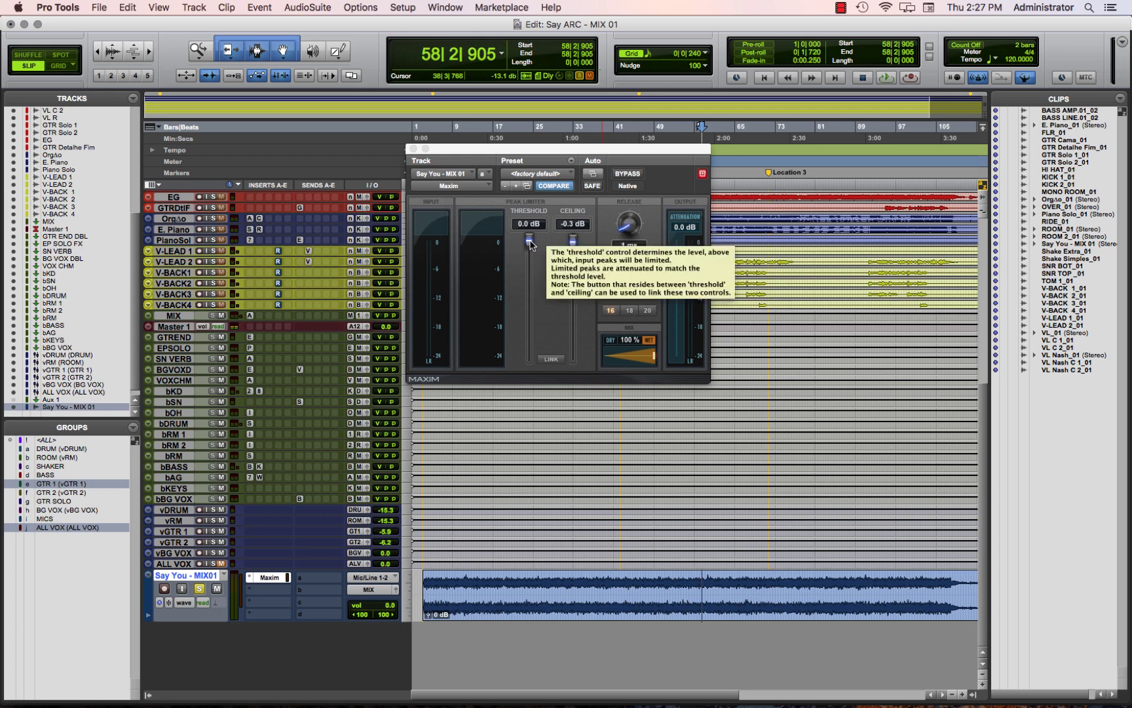
key("space")
left_click_drag(531, 245, 530, 299)
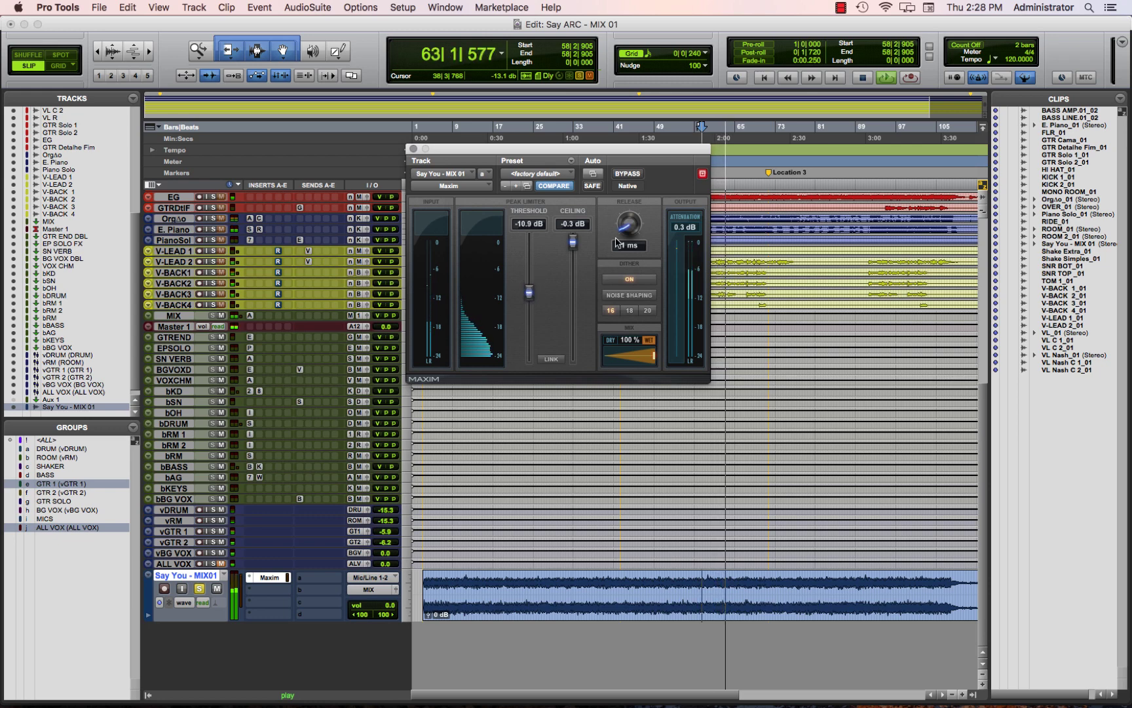
key("space")
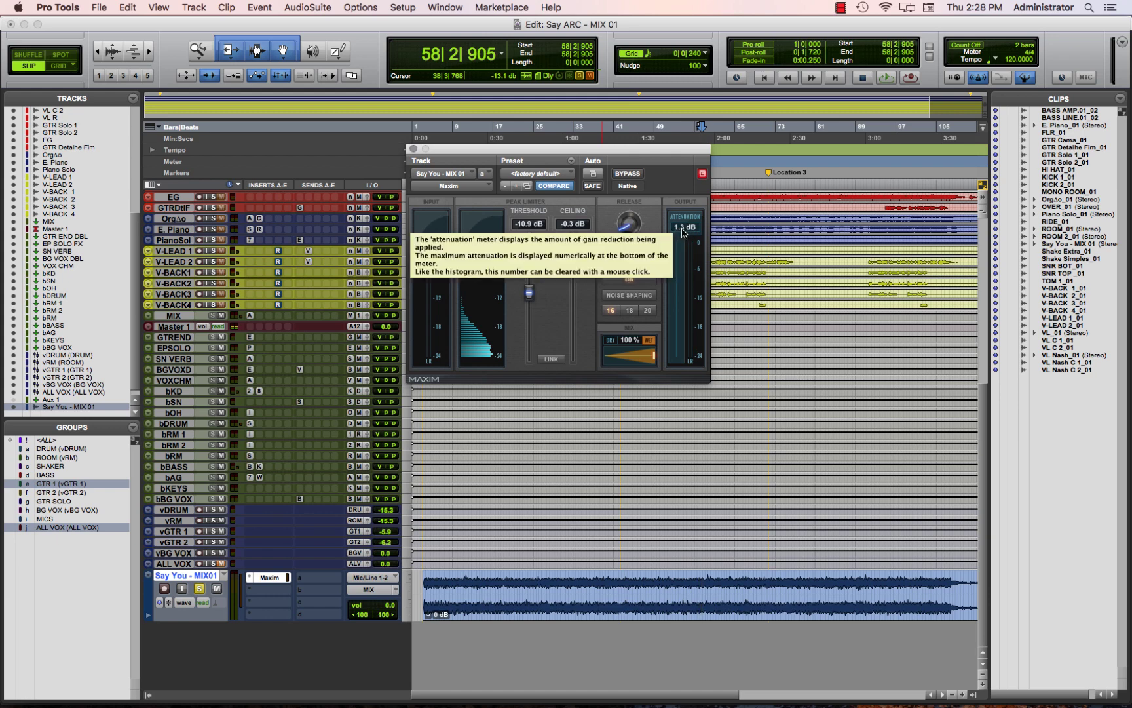
left_click(681, 227)
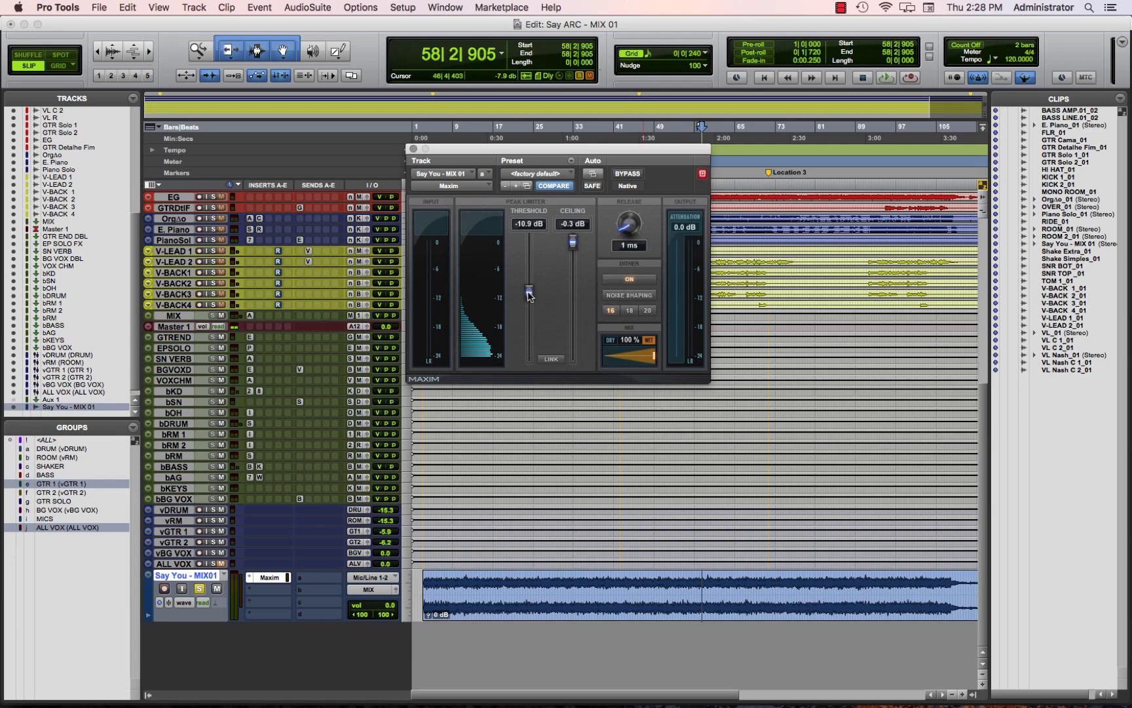
left_click_drag(530, 295, 532, 295)
Select the whole mix clip, close Maxim, and set up a bounce at 16 Bit and 44.1 kHz.
left_click(623, 610)
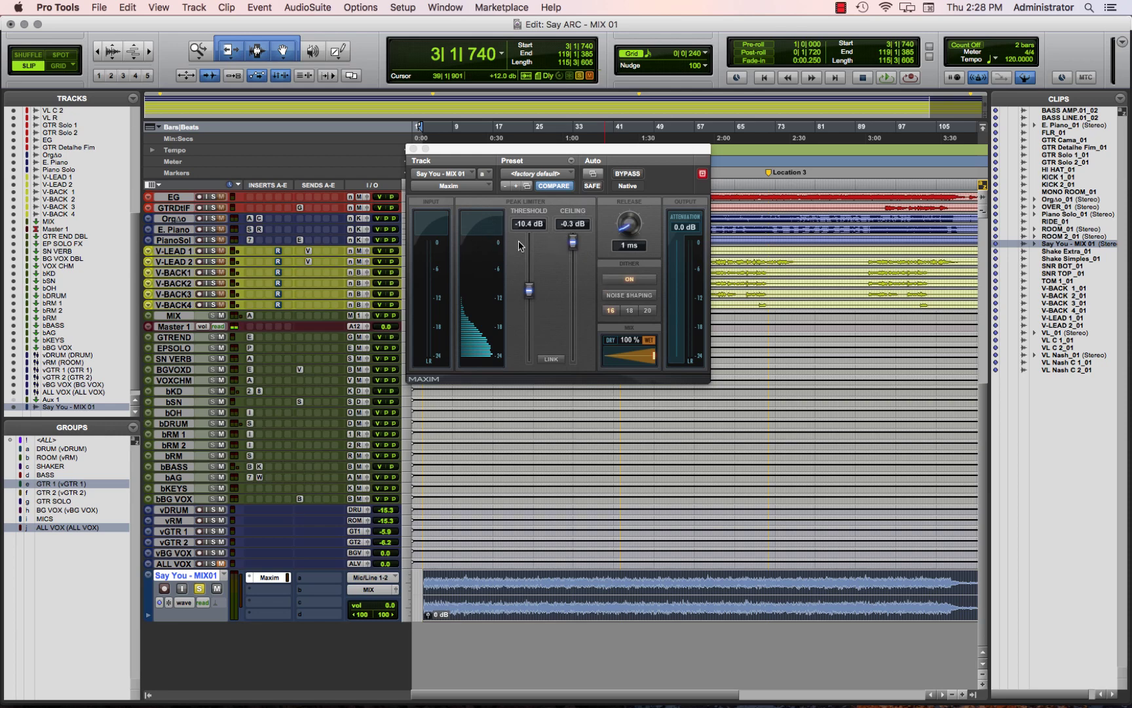
left_click(412, 148)
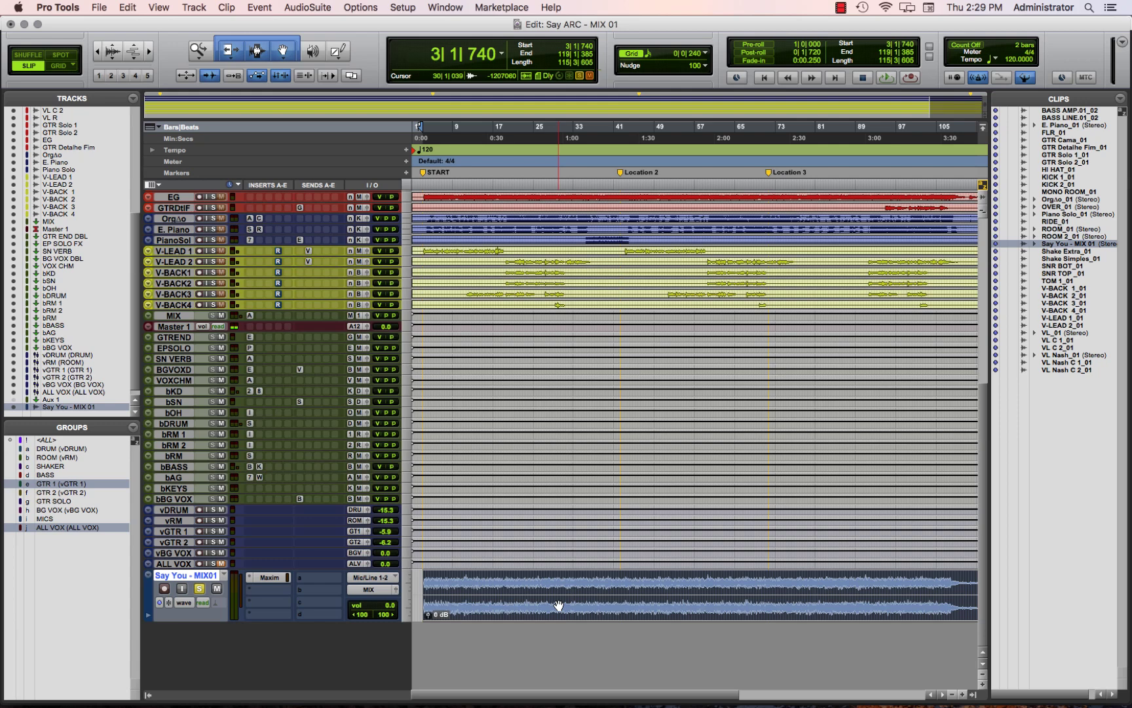
key("super+alt+b")
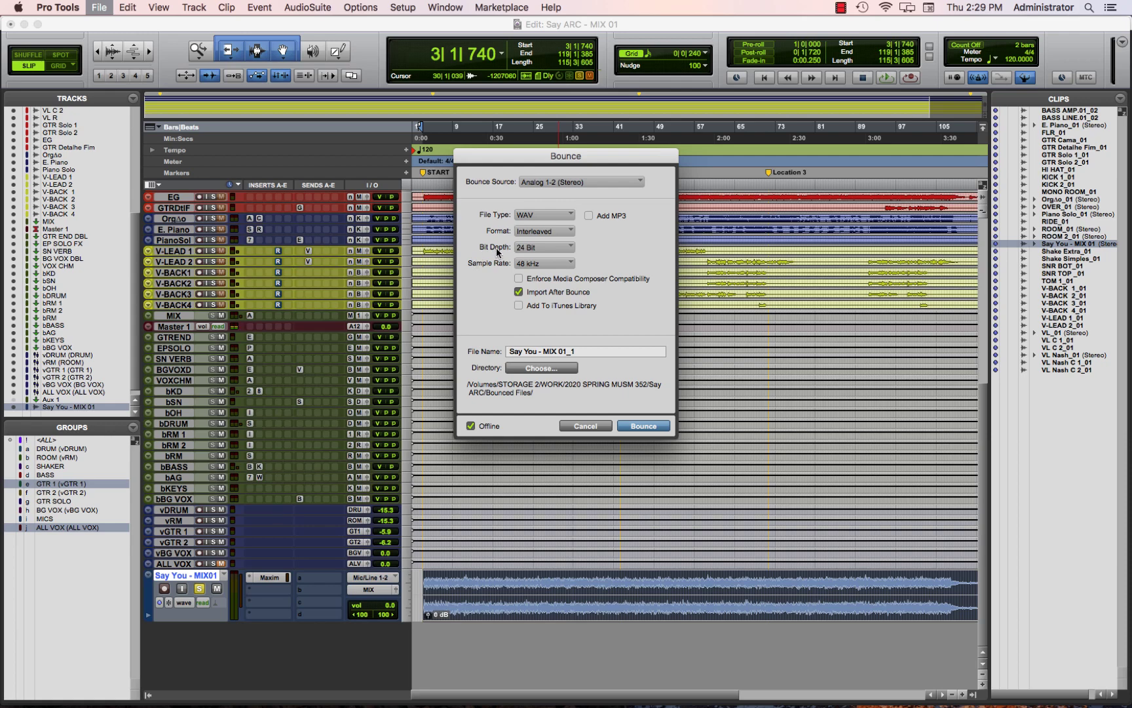
left_click(540, 248)
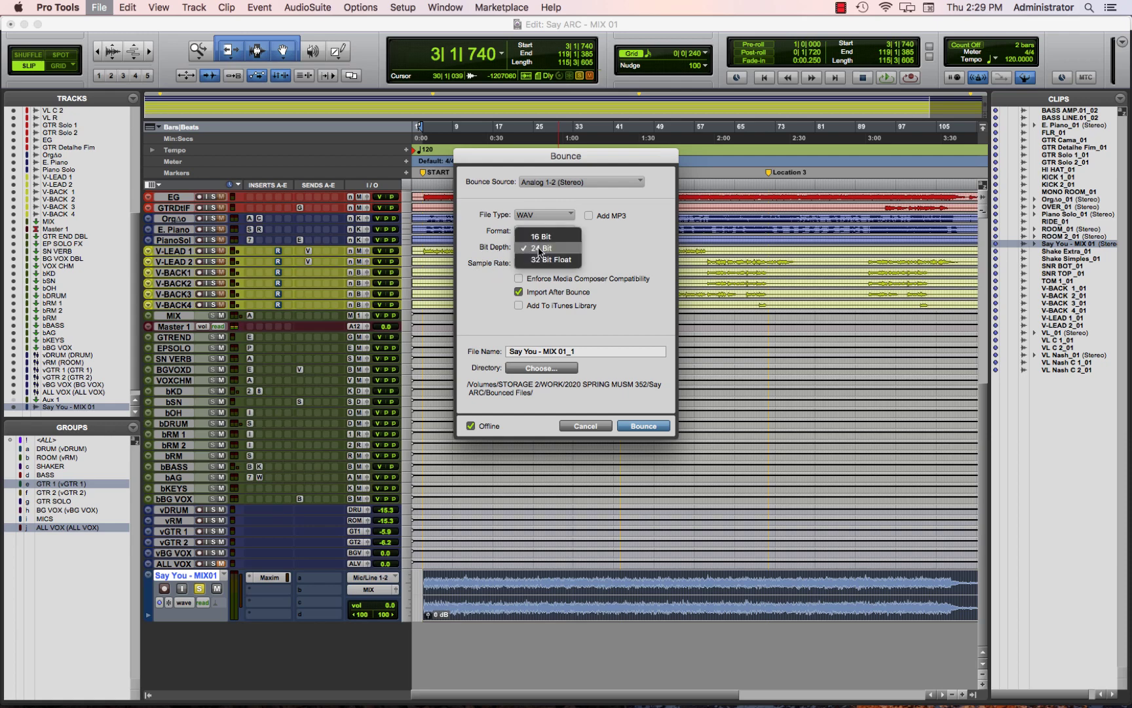
left_click(541, 237)
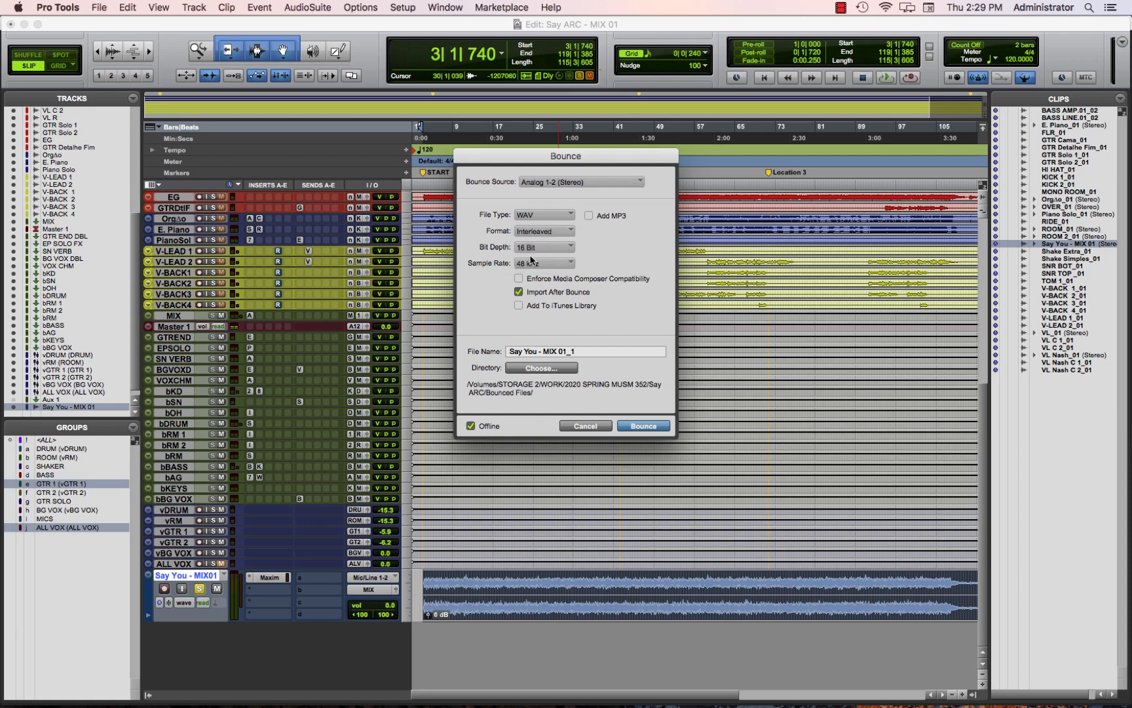
left_click(530, 263)
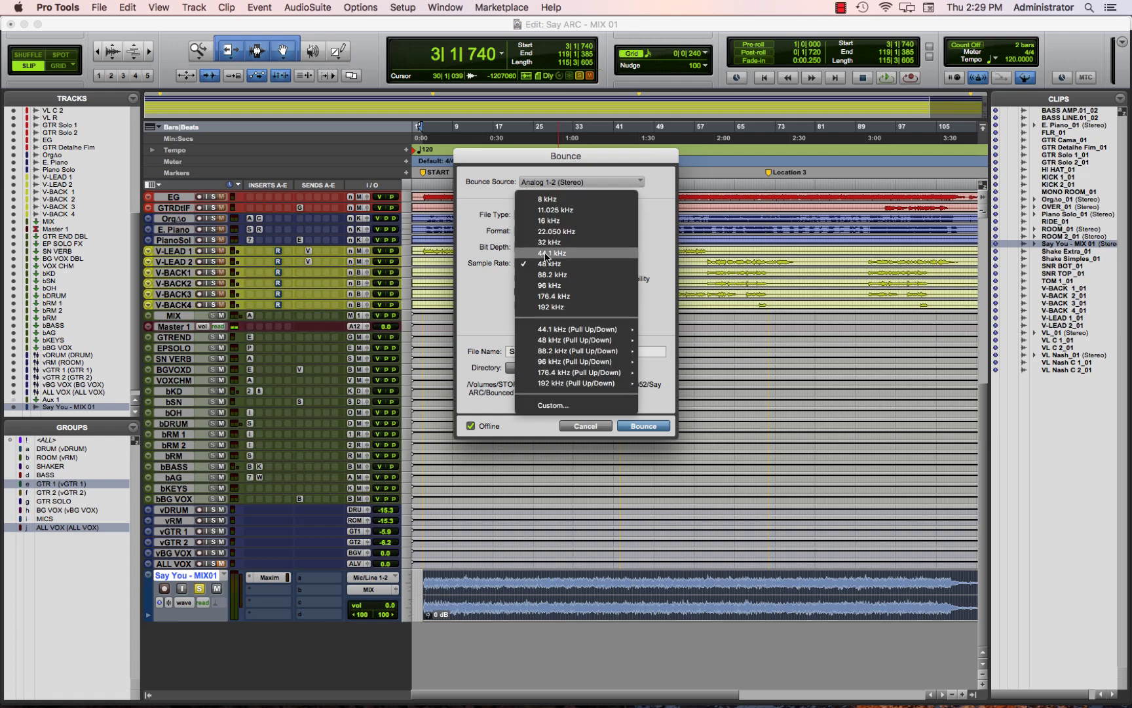
left_click(544, 255)
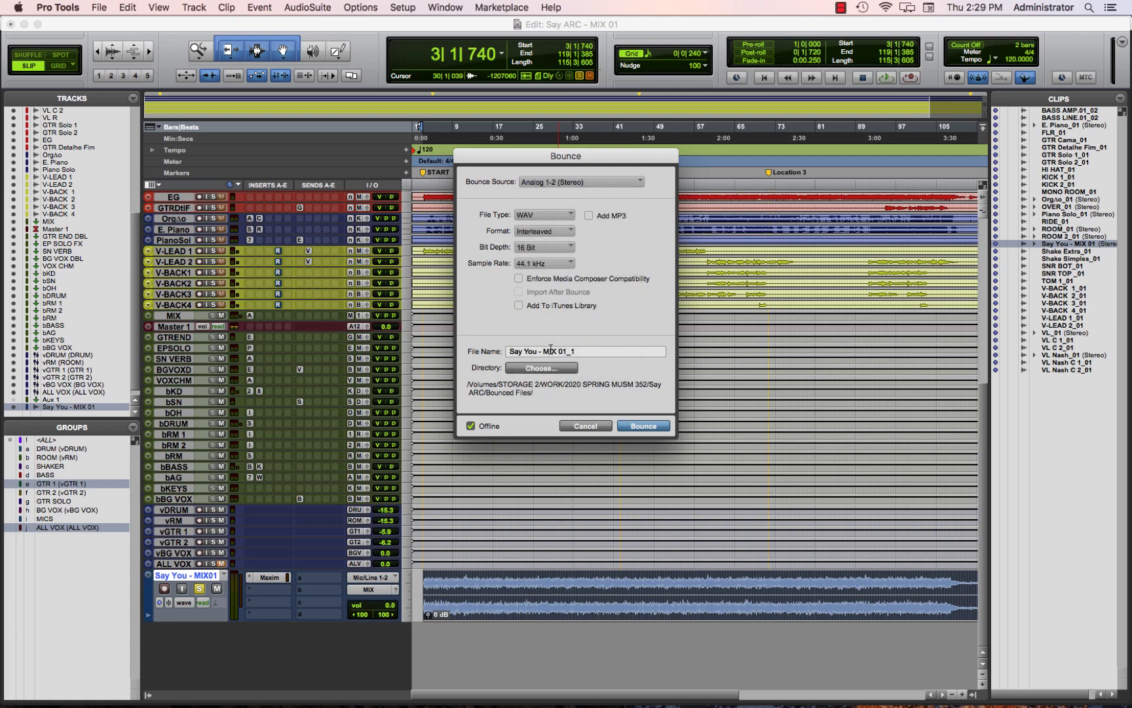
Name the bounce file Say You - 16-44 and run the offline bounce, replacing the existing file.
left_click_drag(543, 351, 587, 352)
type("16-44")
left_click(643, 427)
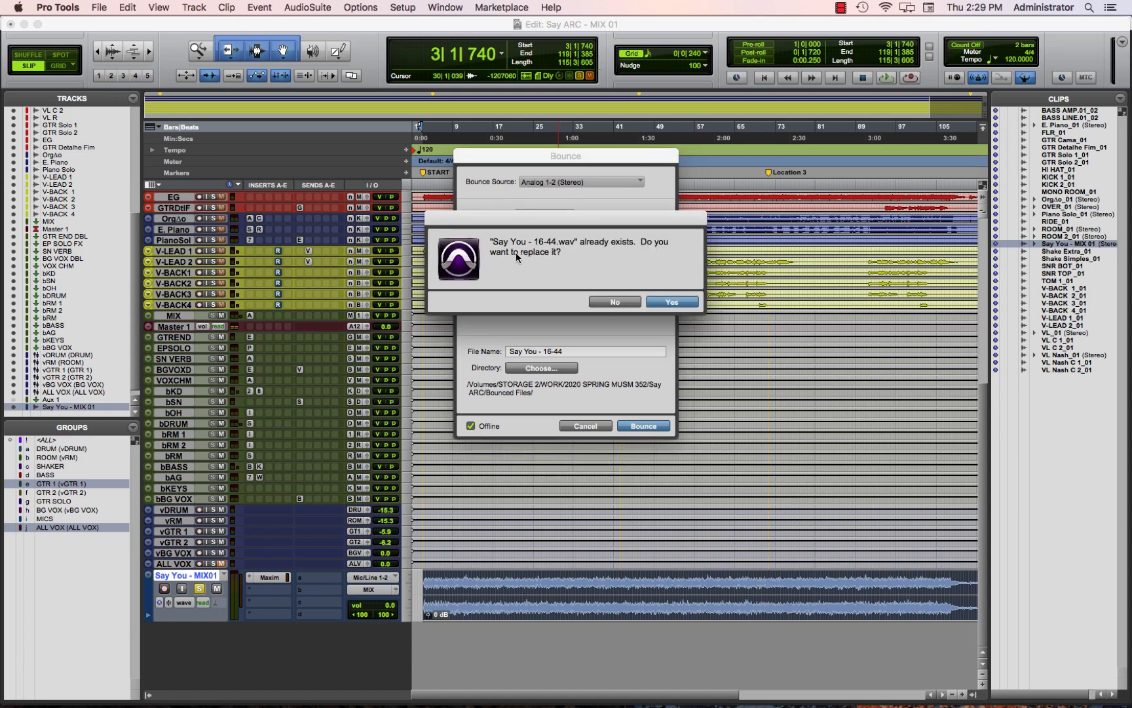
left_click(673, 303)
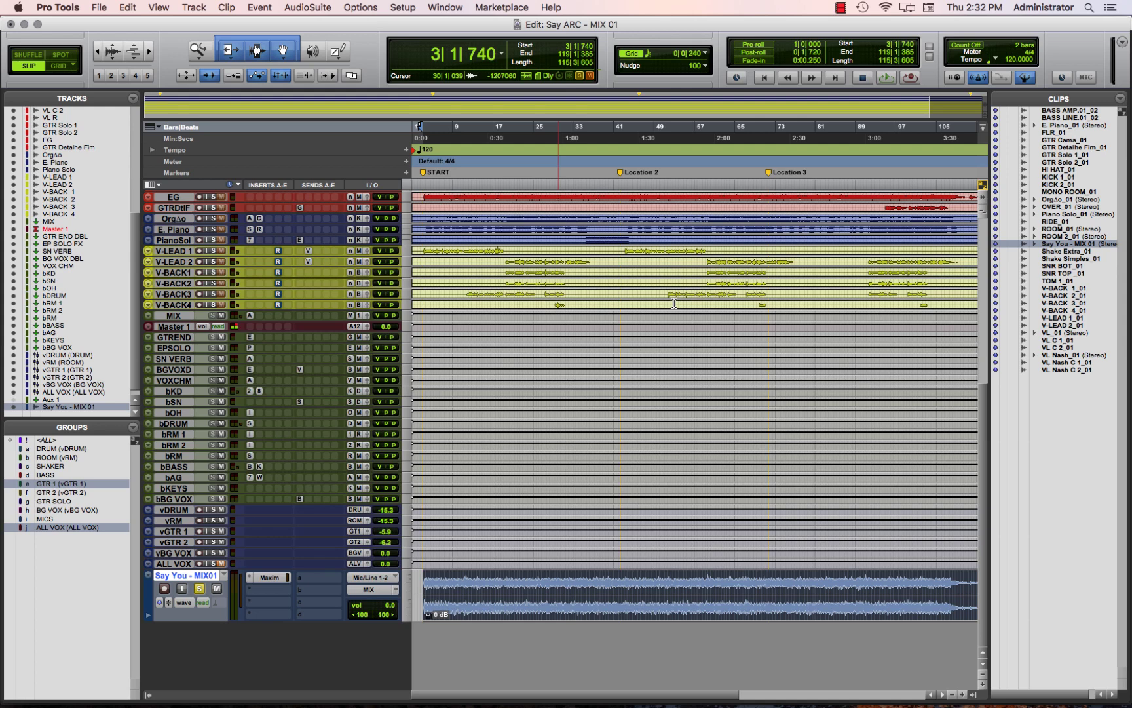
Switch to Finder and open the Bounced Files folder inside the Say ARC session folder.
key("super+Tab")
key("super+Tab")
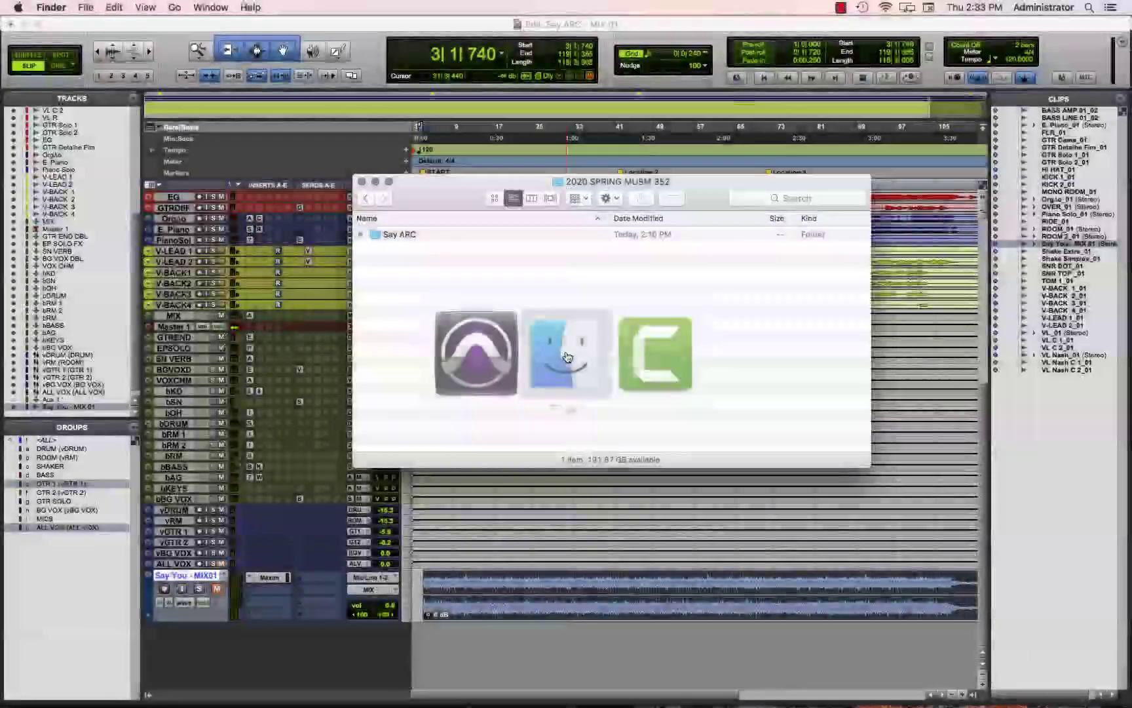
double_click(409, 234)
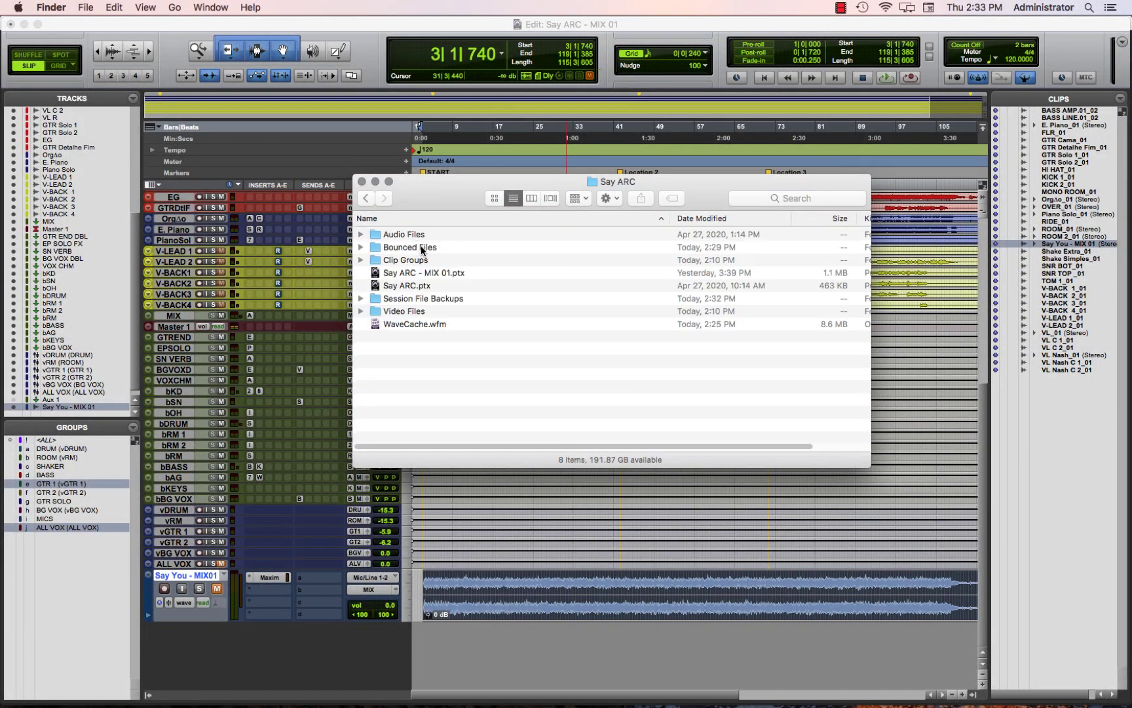
double_click(421, 248)
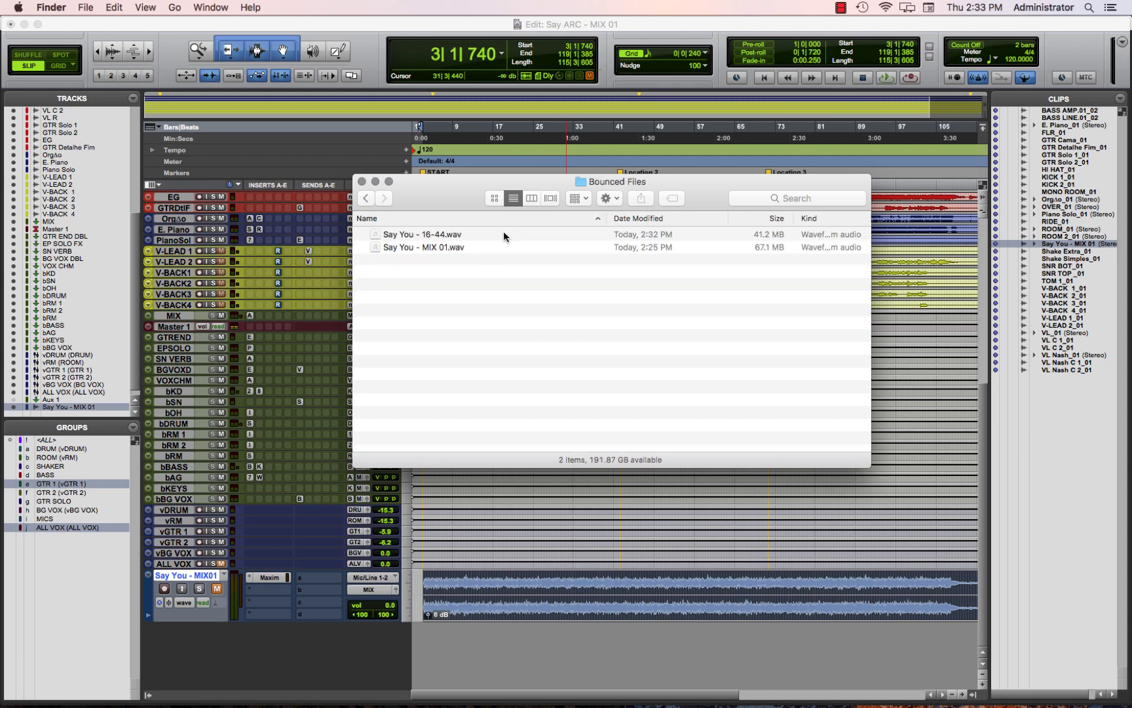
Show the bounced files in column view with an enlarged preview and compare the sample rate and bit depth of both WAV files.
left_click(434, 246)
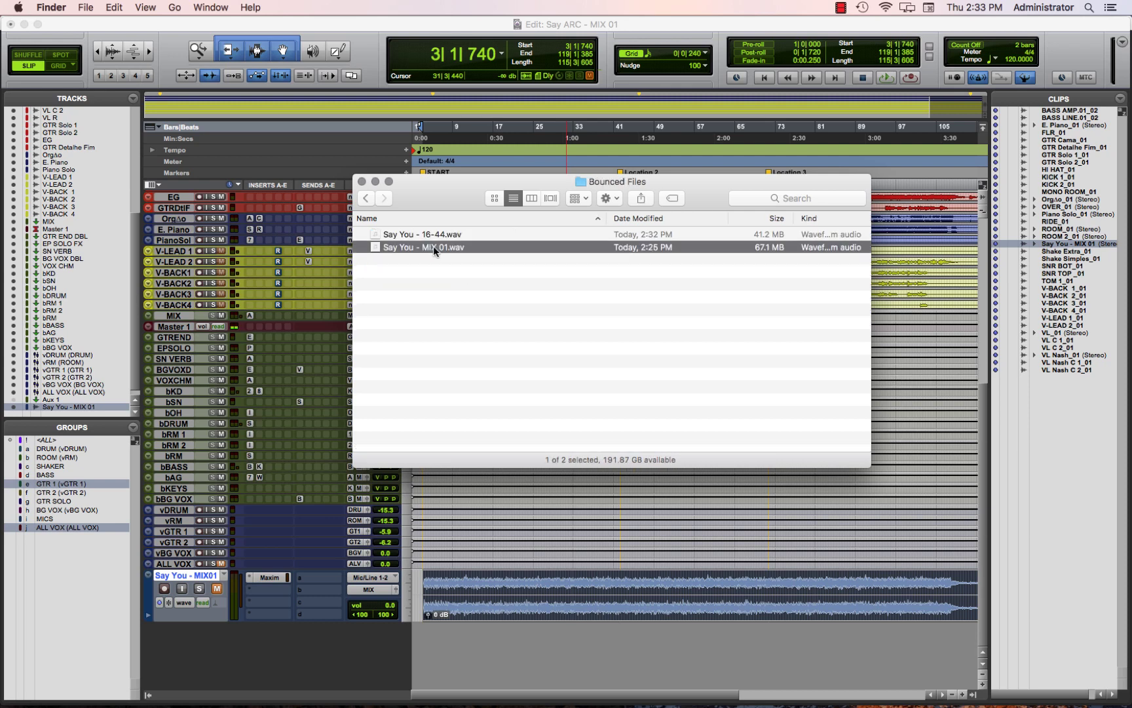
left_click(533, 198)
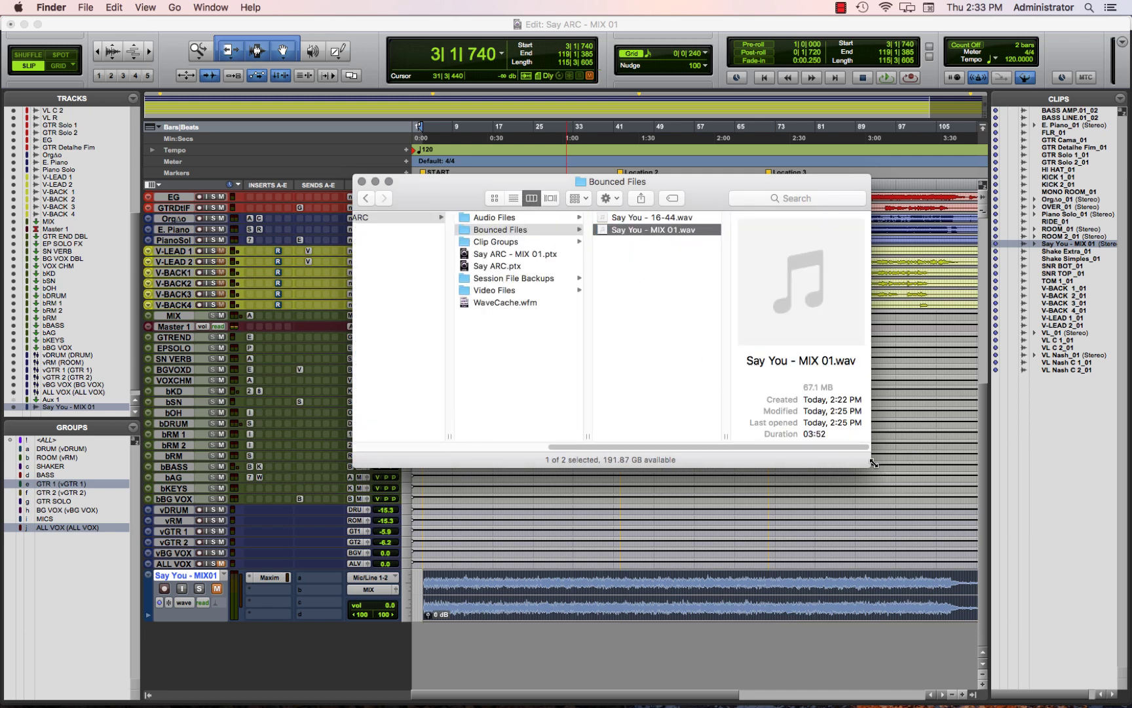
left_click_drag(870, 467, 871, 548)
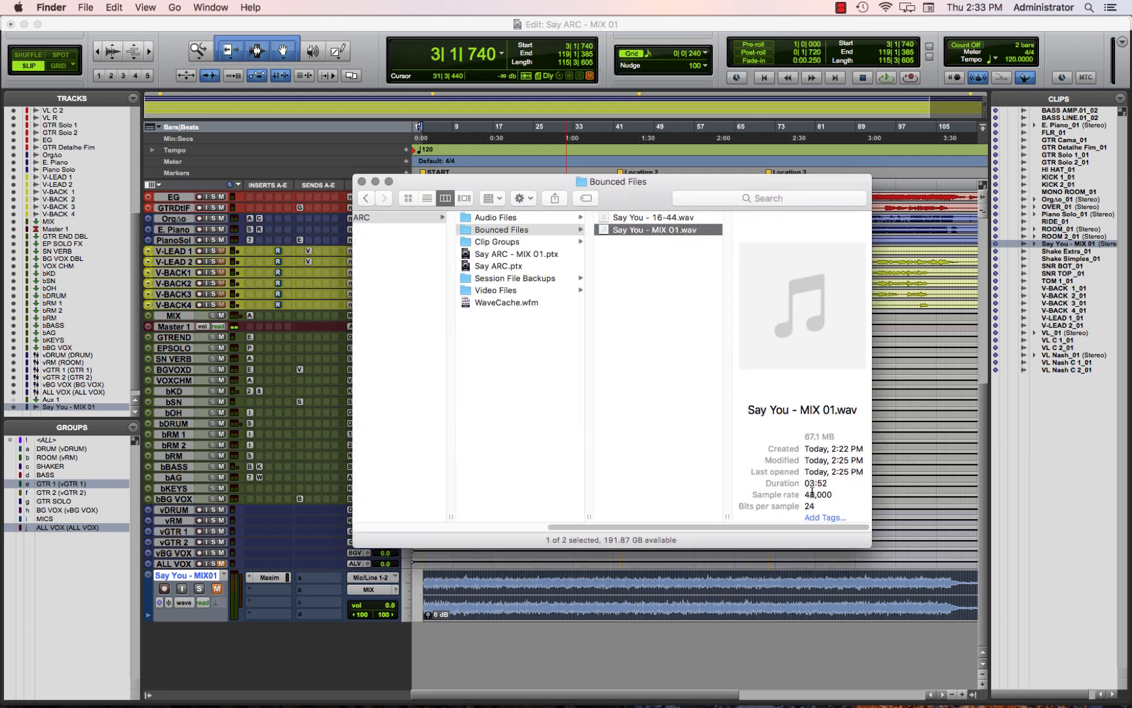
left_click(660, 217)
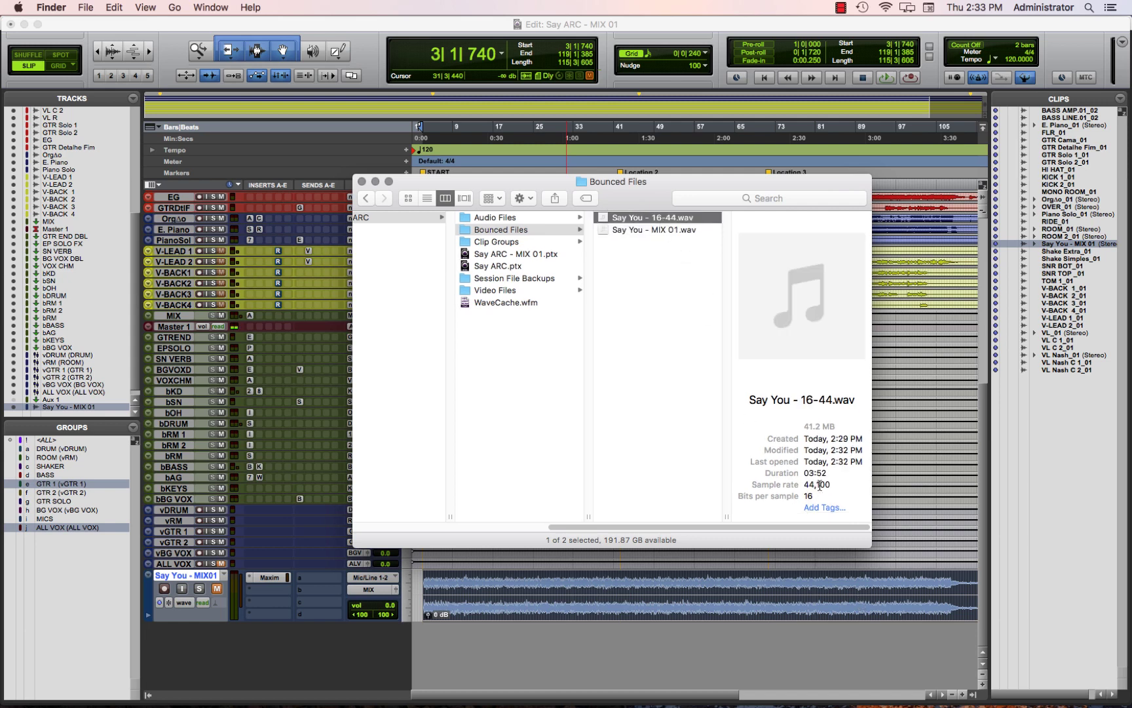
mouse_move(779, 304)
left_click(643, 228)
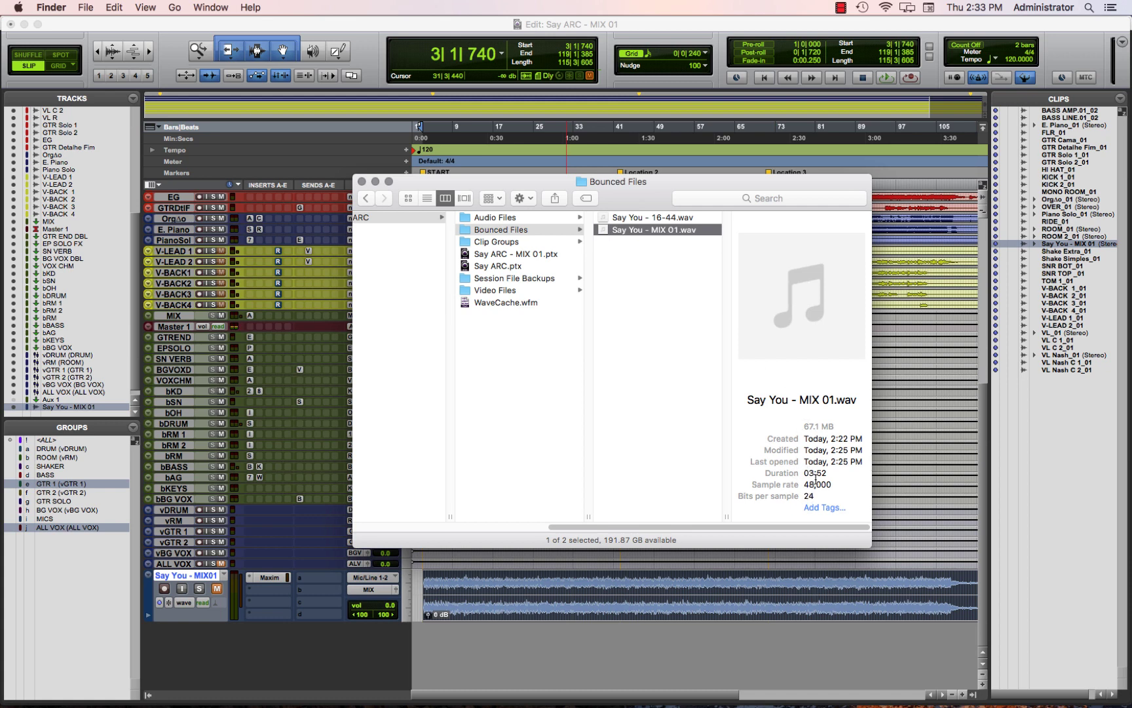
left_click(647, 218)
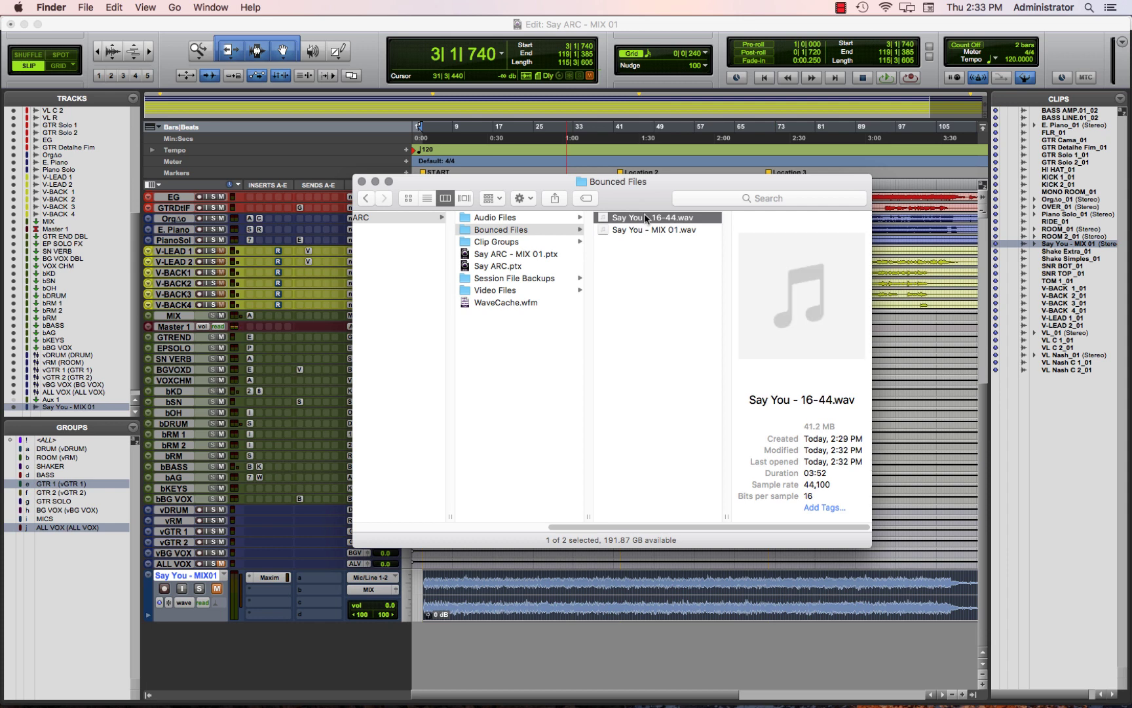